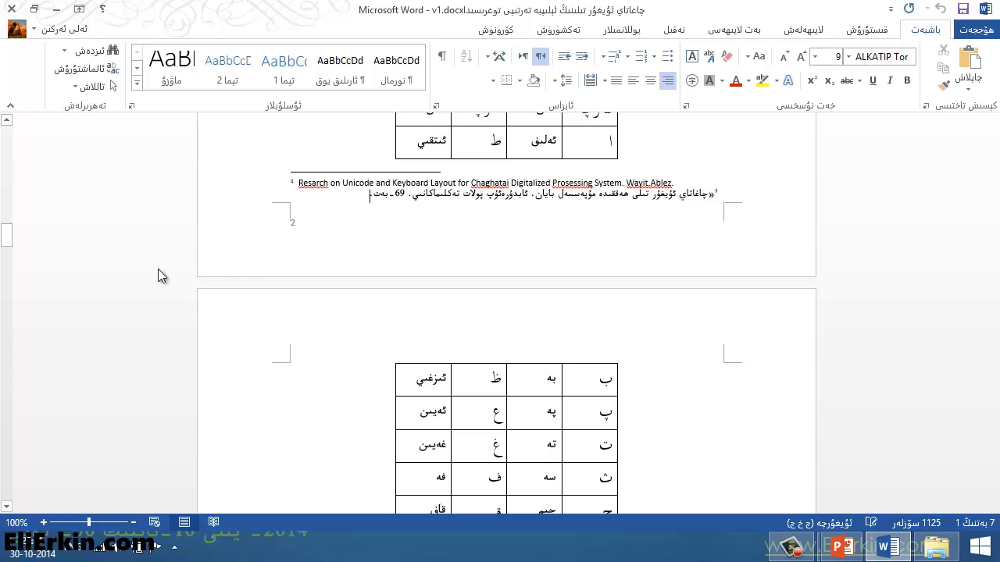
left_click_drag(8, 242, 8, 144)
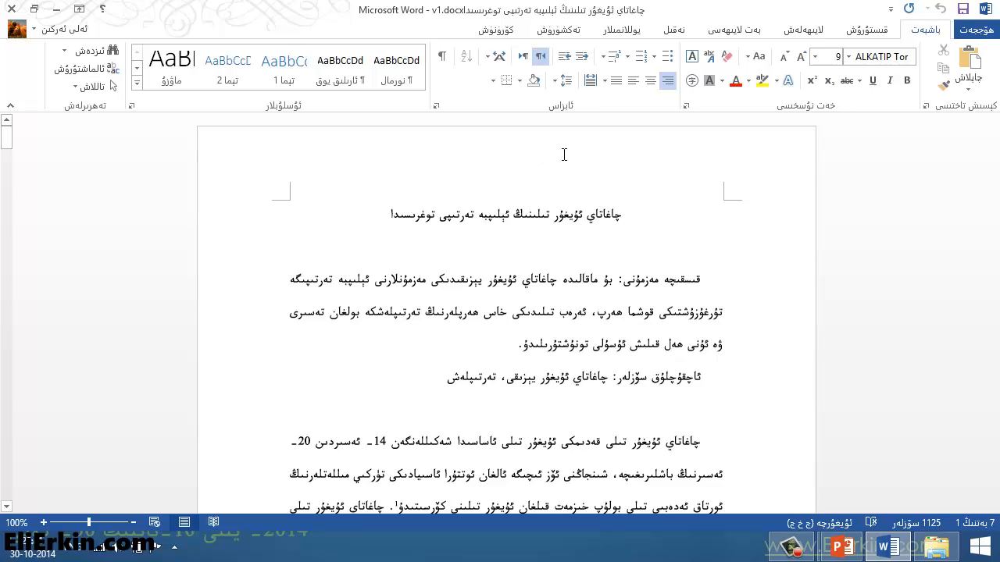
left_click(625, 211)
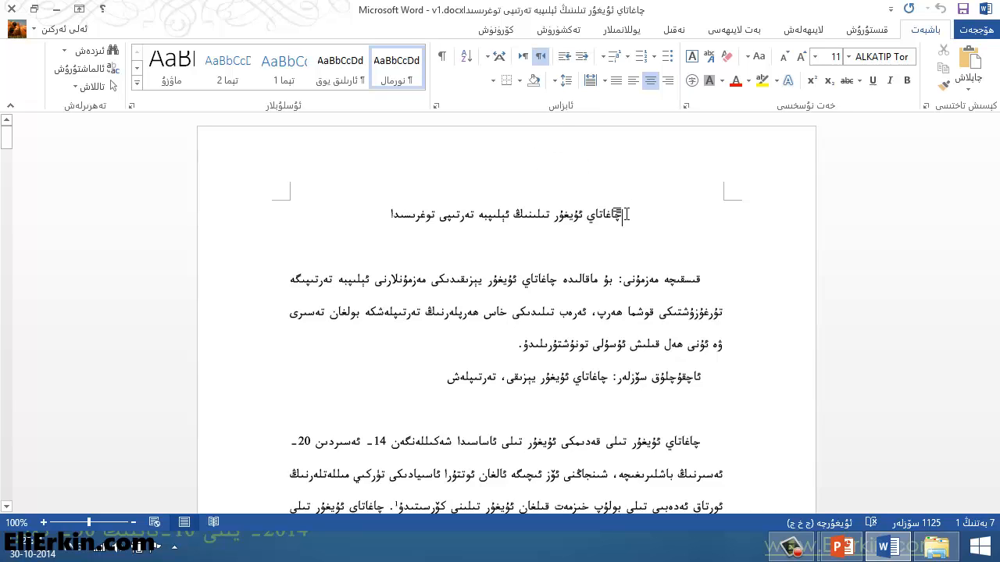
double_click(610, 148)
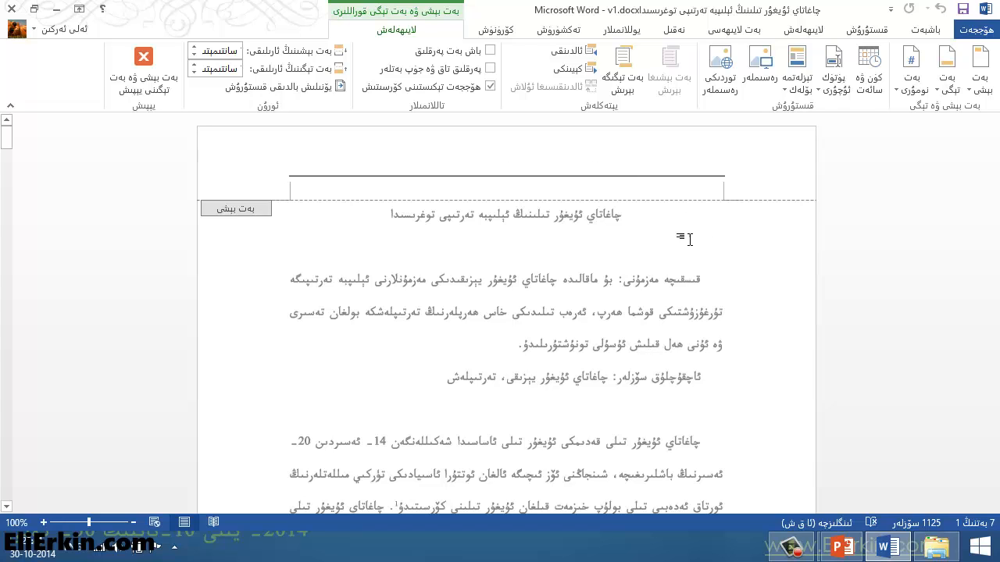
double_click(709, 215)
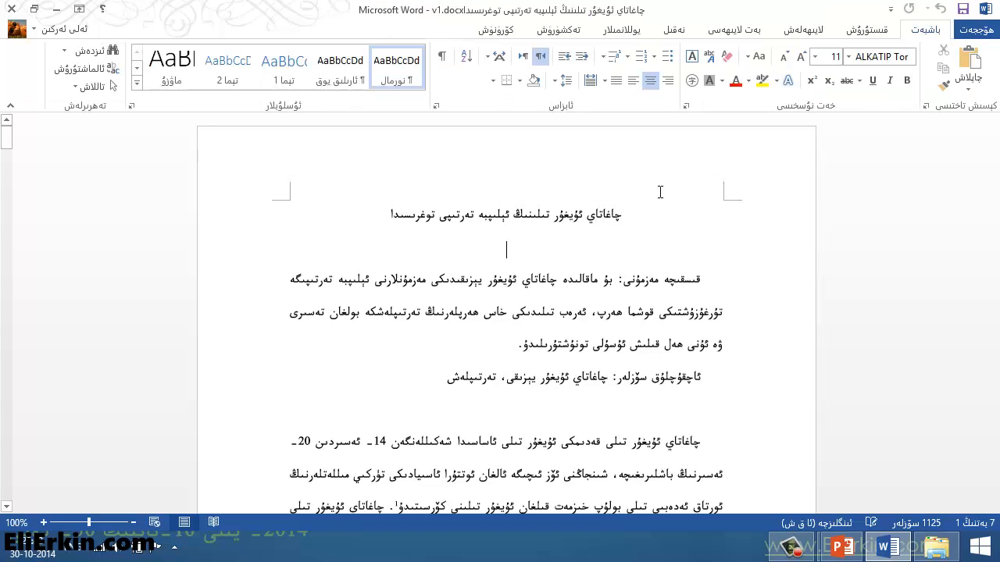
Step: Insert the built-in Blank (Three Columns) header into the document and return to the body text
left_click(865, 30)
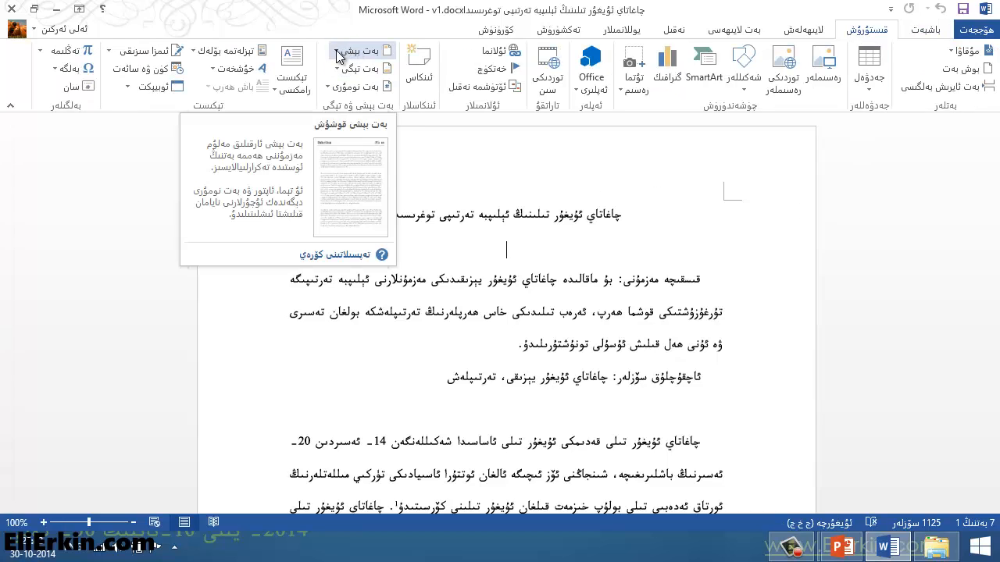
left_click(362, 50)
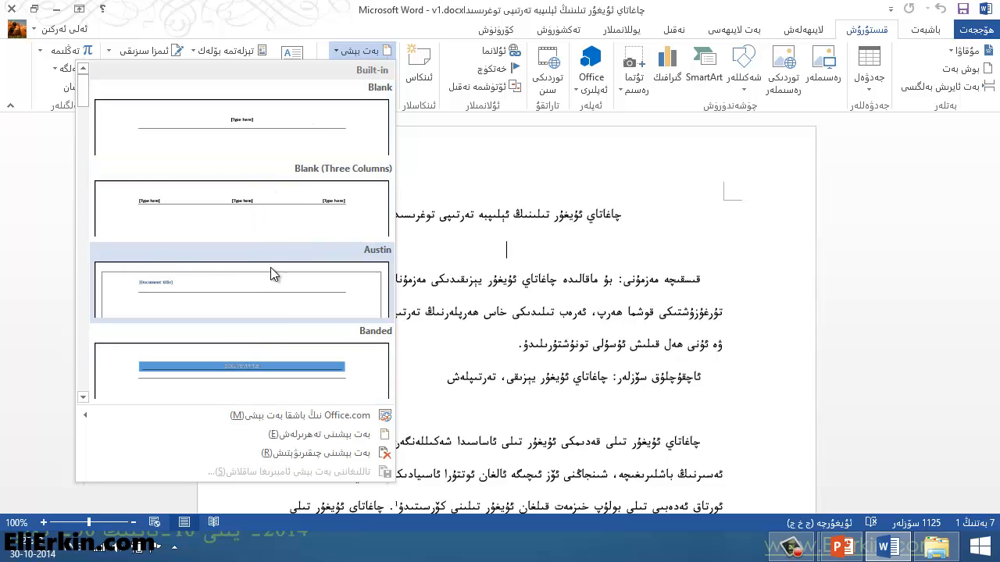
scroll(270, 270, "down", 5)
scroll(253, 268, "down", 3)
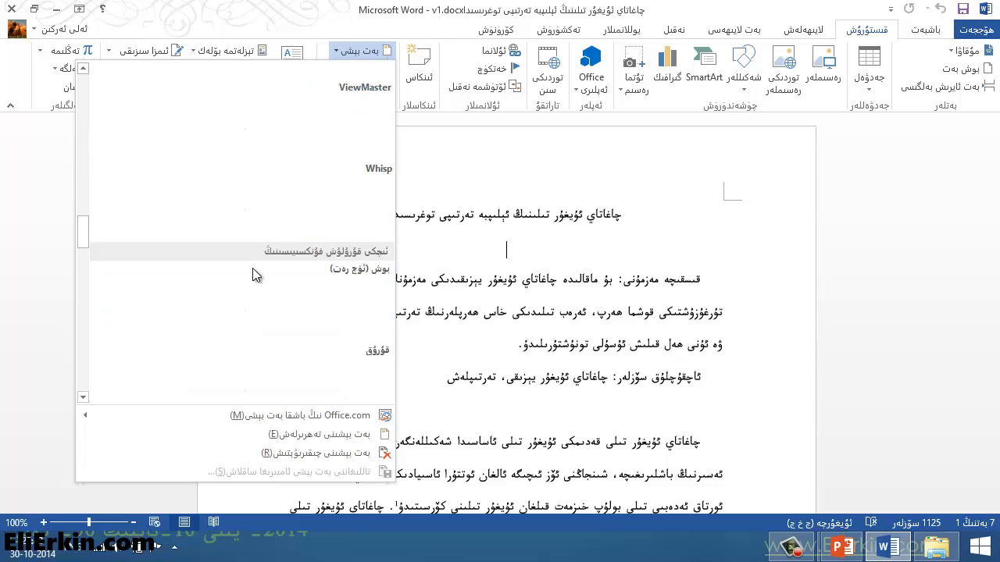
scroll(273, 346, "down", 3)
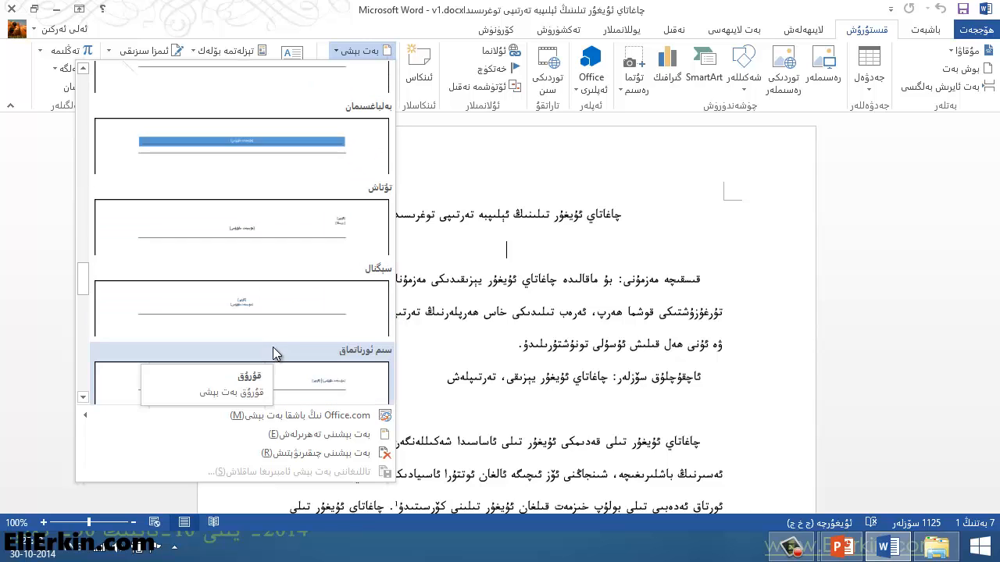
scroll(272, 337, "up", 10)
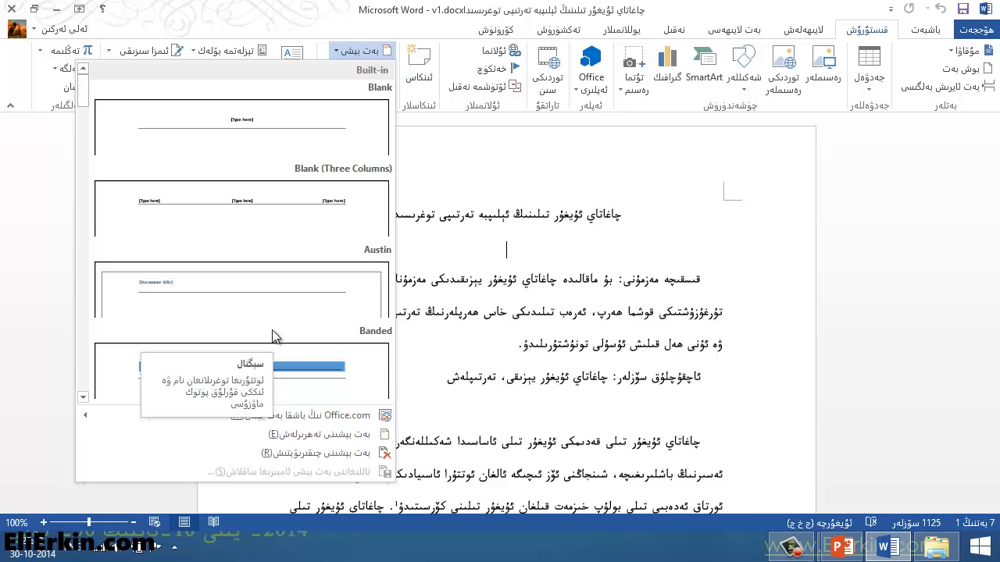
left_click(283, 205)
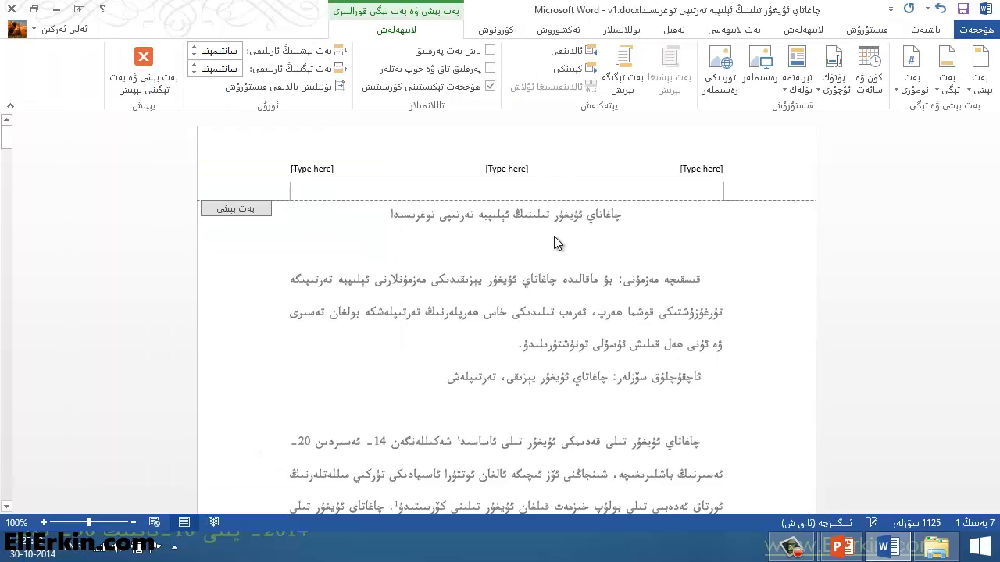
left_click(523, 169)
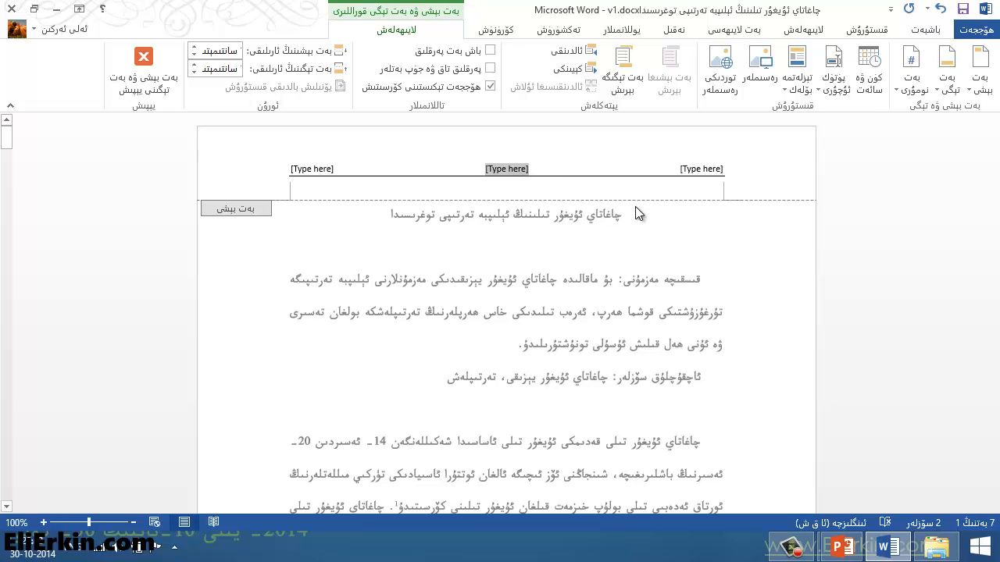
double_click(715, 259)
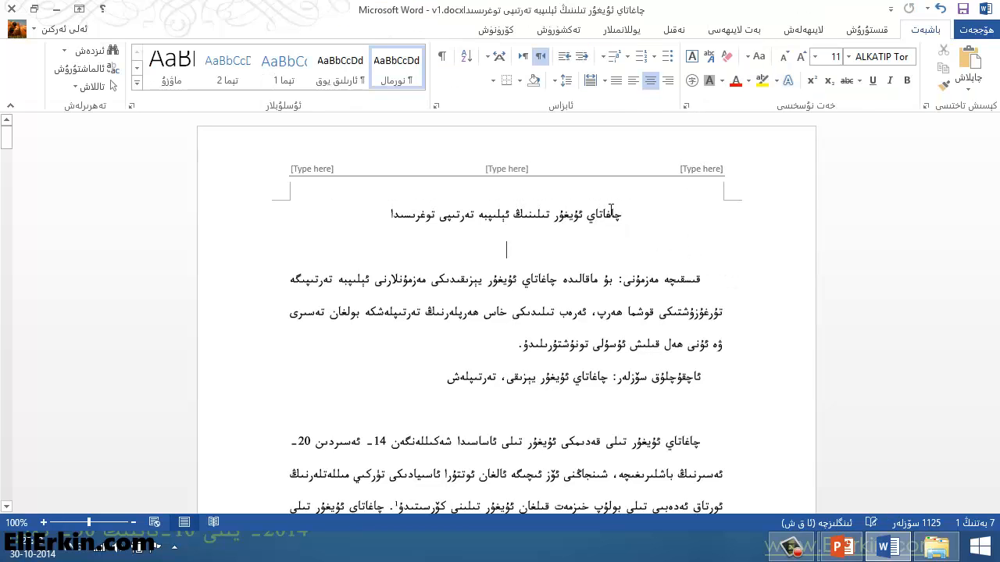
Step: Reopen the header and set its whole line to right-to-left direction in the ALKATIP Tor font
double_click(579, 168)
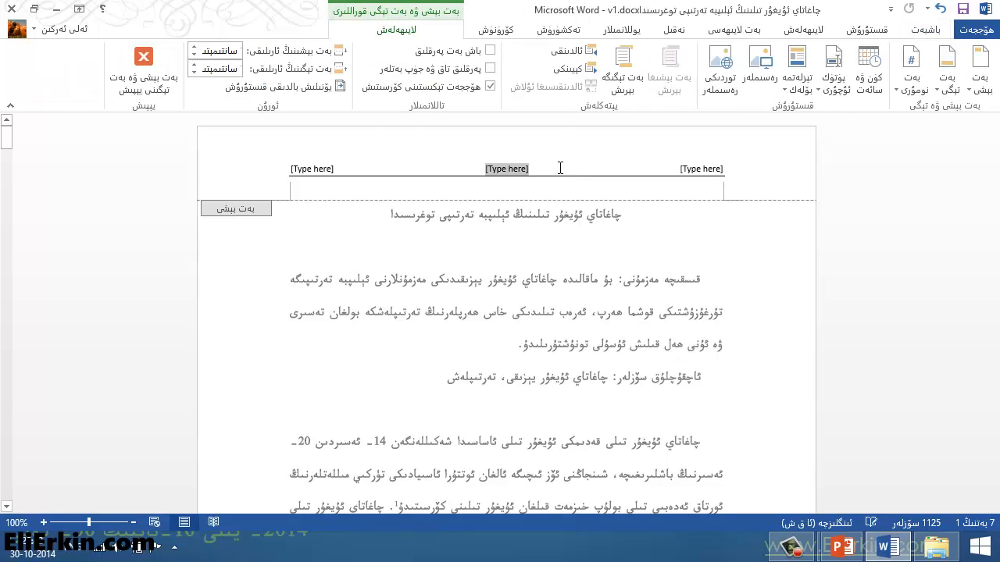
triple_click(606, 169)
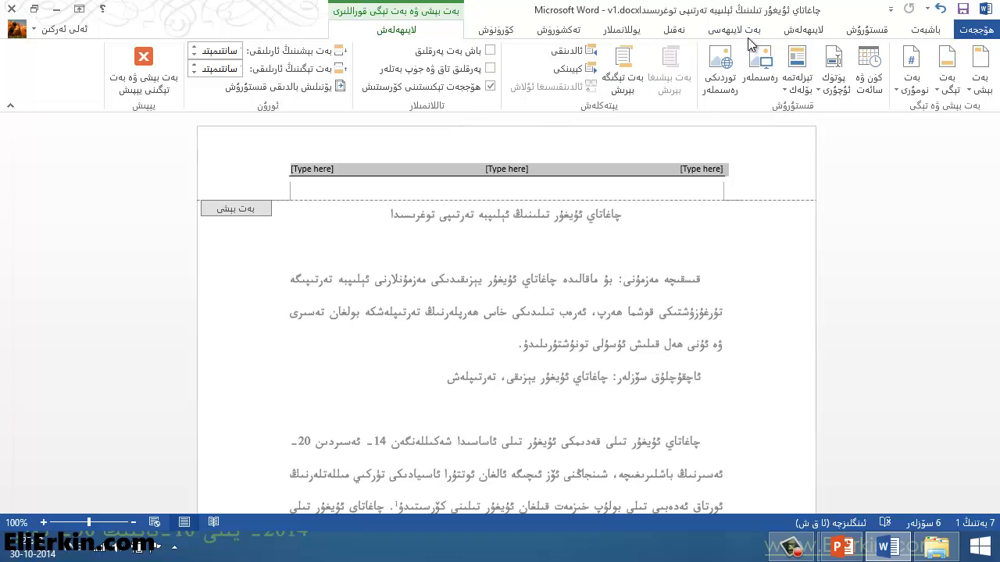
left_click(936, 31)
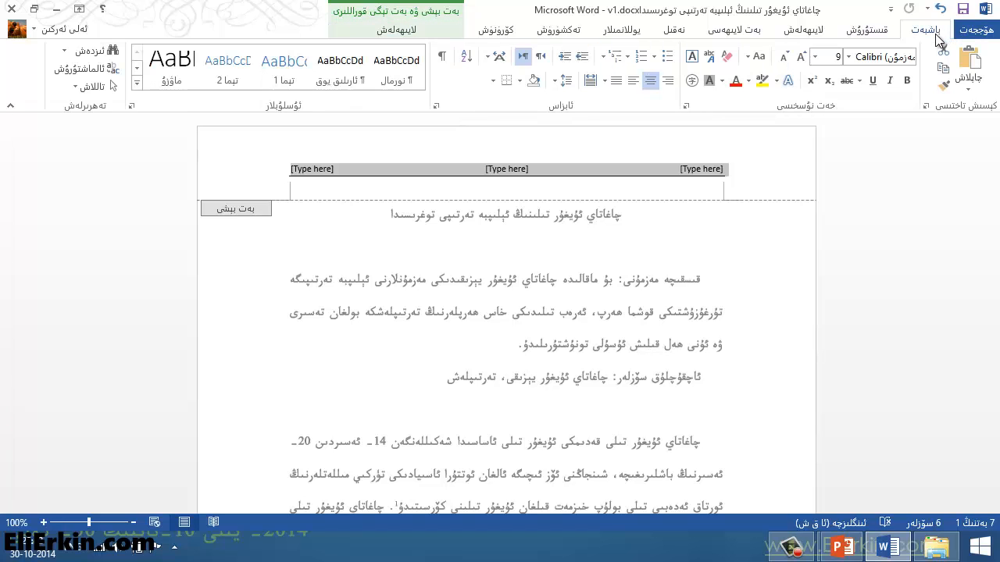
left_click(540, 58)
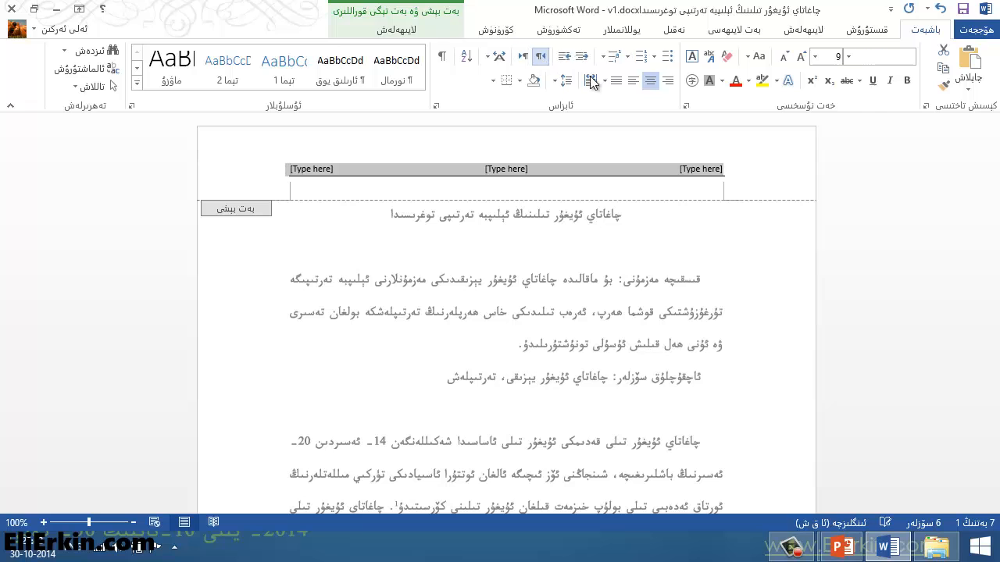
left_click(848, 57)
left_click(781, 224)
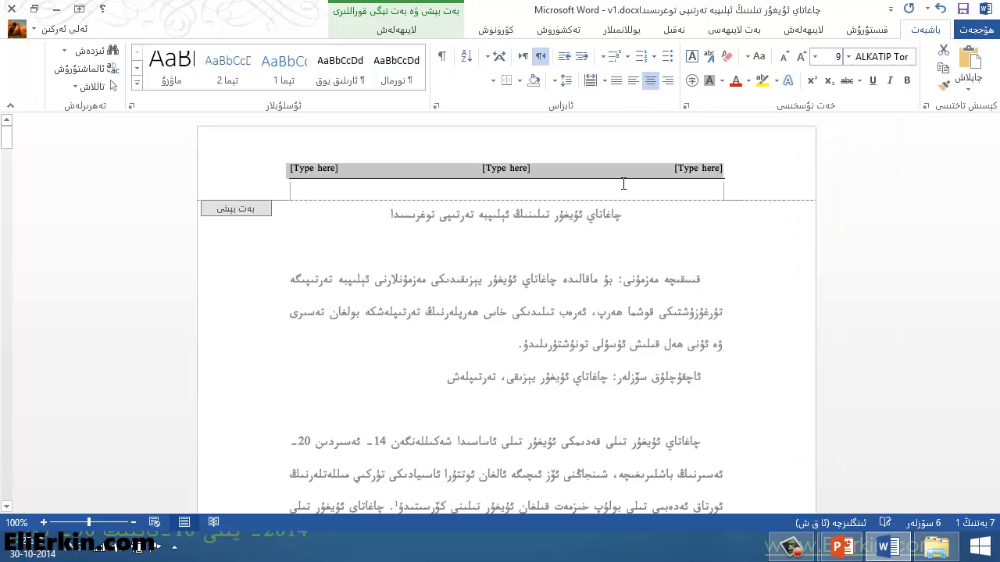
Step: Fill the header's middle placeholder with the article title "چاغاتاي ئۇيغۇر تىلىنىڭ ئېلىپبە تەرتىپى توغرىسىدا" using the Uyghur keyboard layout
left_click(494, 170)
left_click(705, 167)
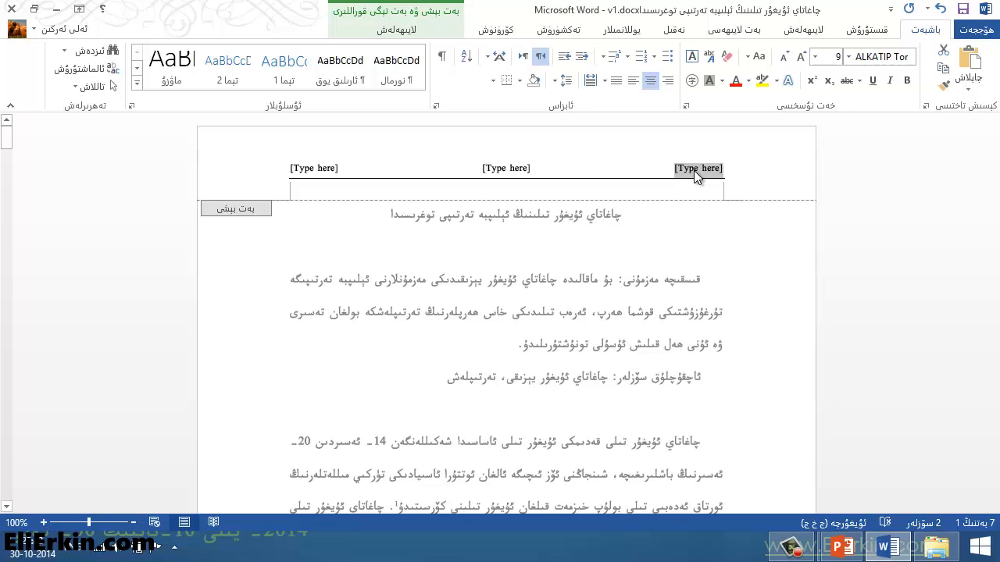
left_click(512, 170)
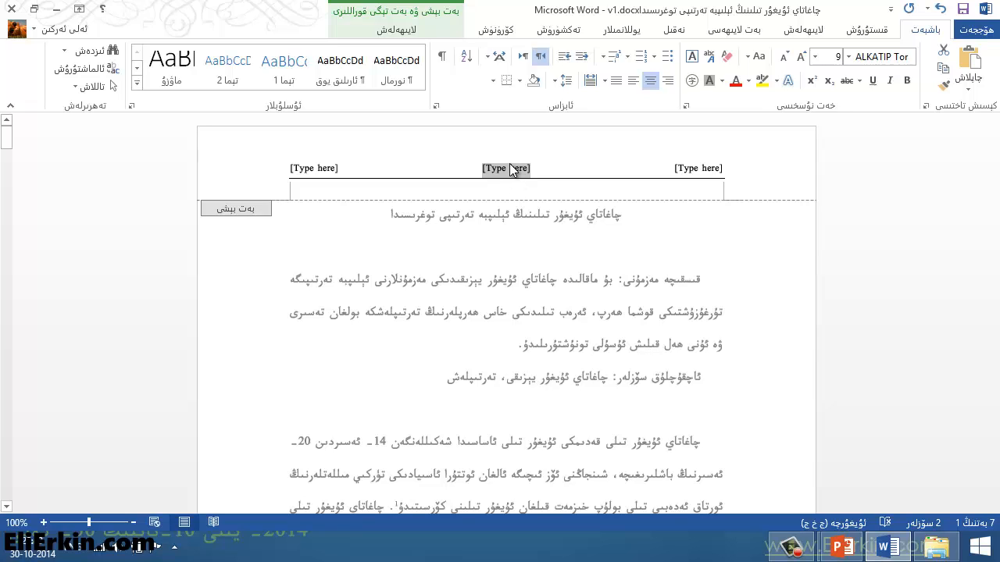
key("super+space")
key("super+space")
key("super+space")
key("super+space")
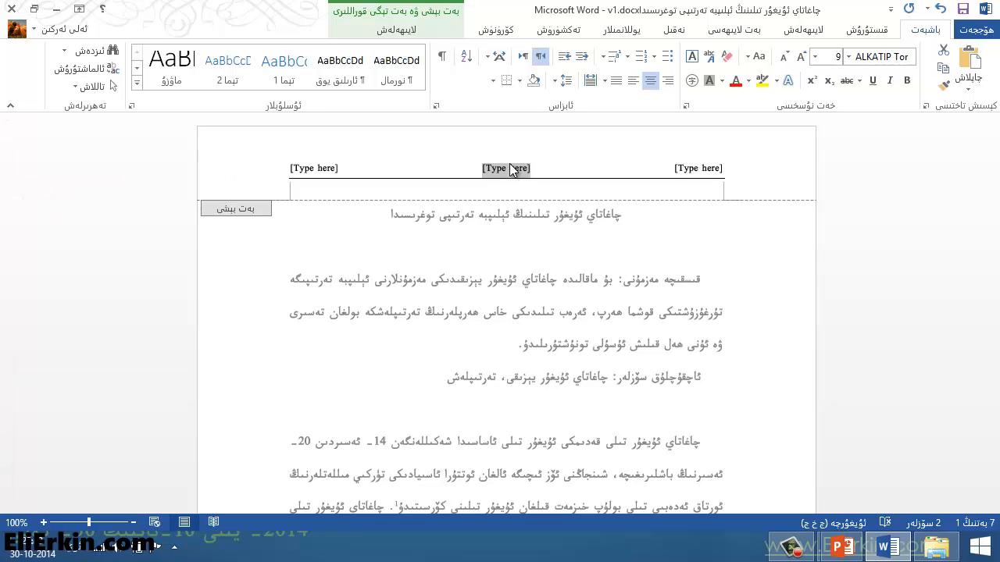
type("چاغاتاي")
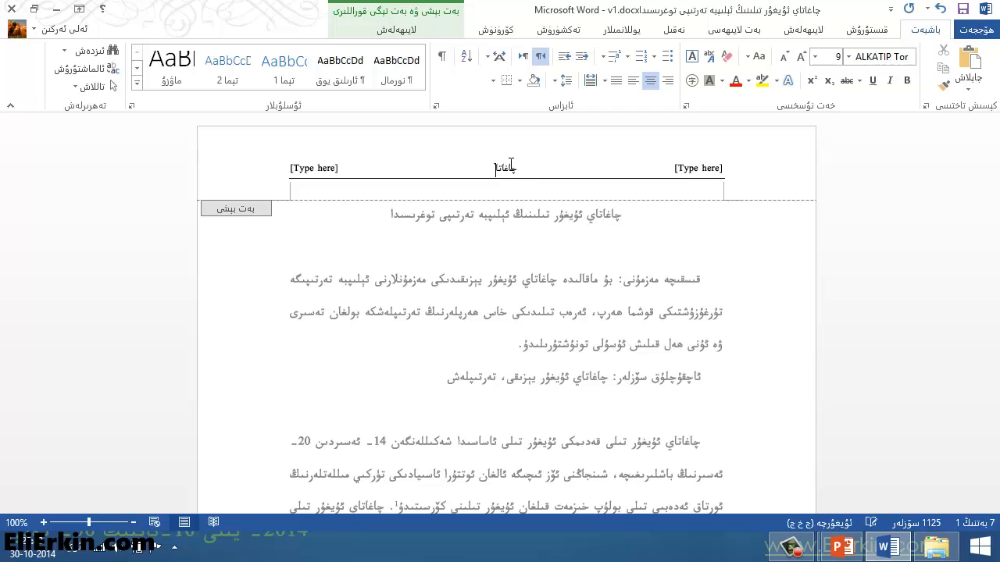
type(" ئۇيغۇر تىلىنىڭ ئېلىپ")
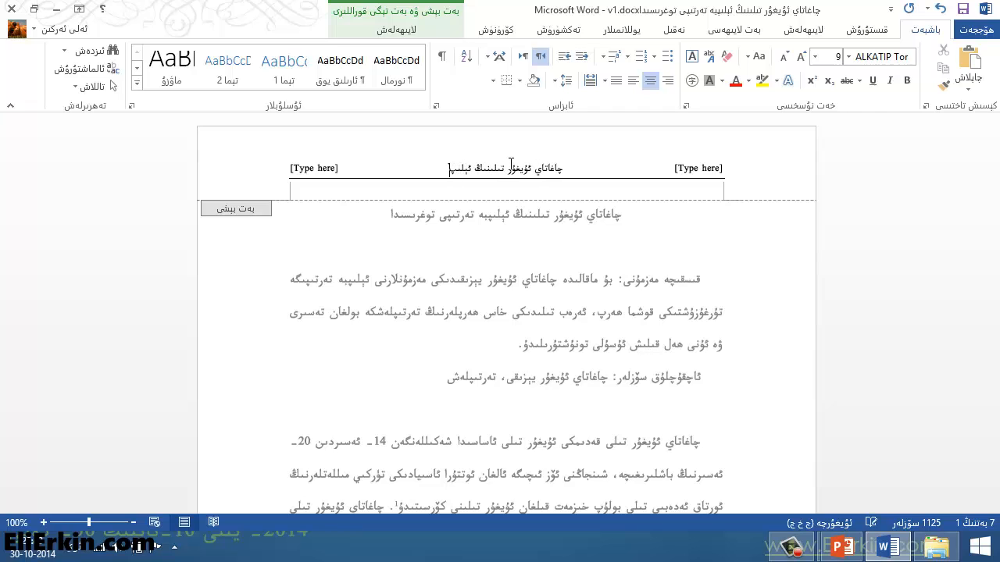
type("بە تەرتىپى")
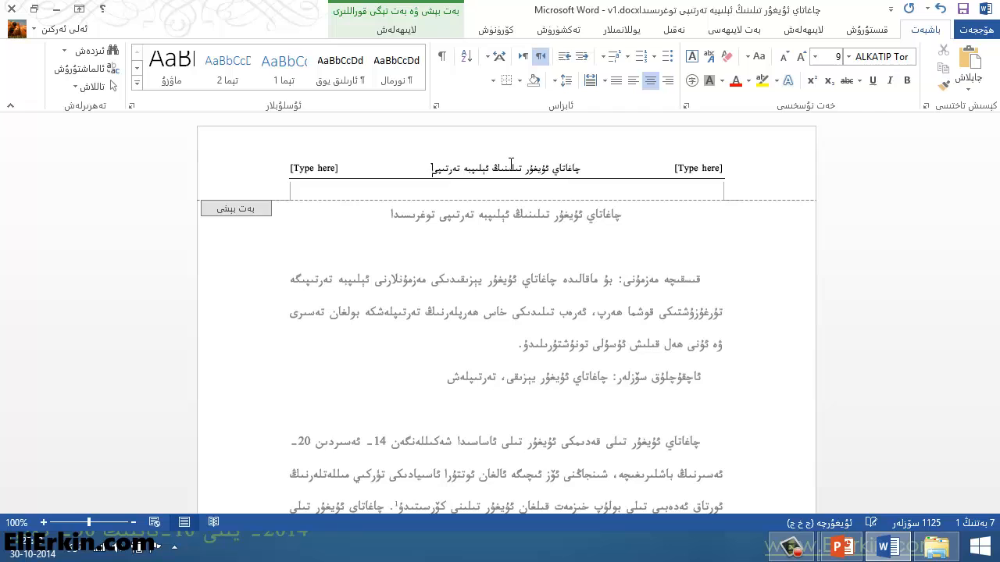
type(" توغرى")
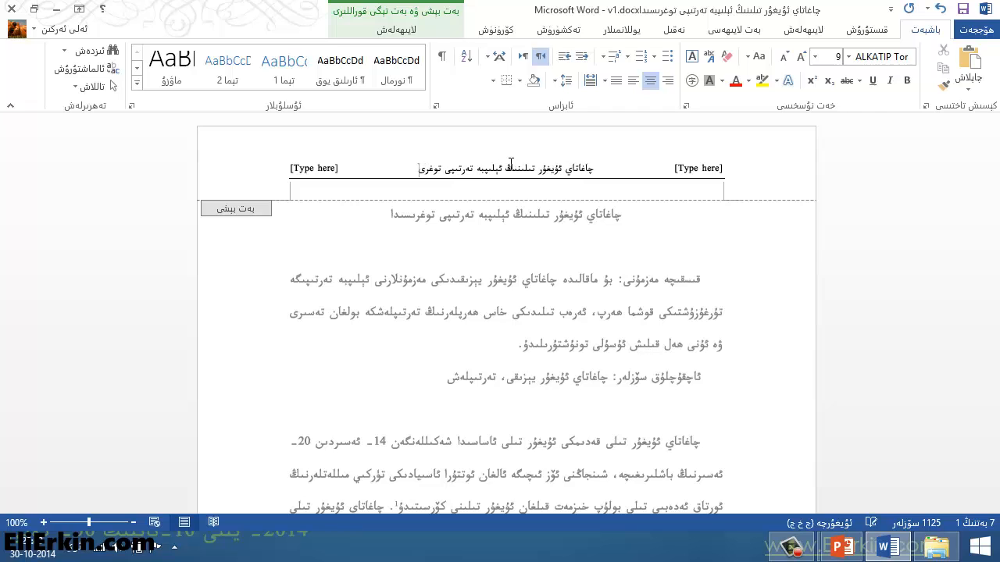
type("سىدا")
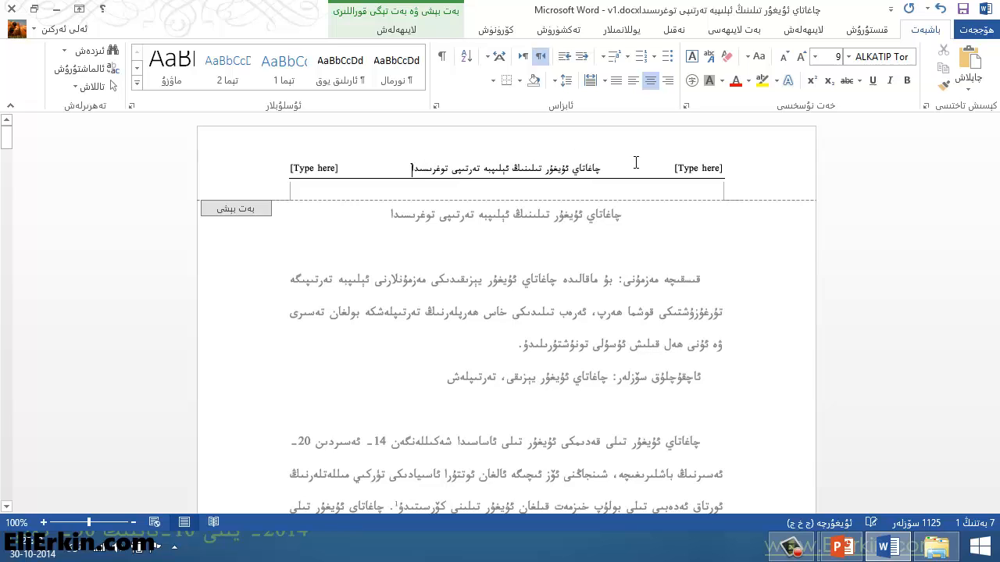
Step: Fill the header's right placeholder with 2014 and the left one with the author's name, and close the header
left_click(692, 173)
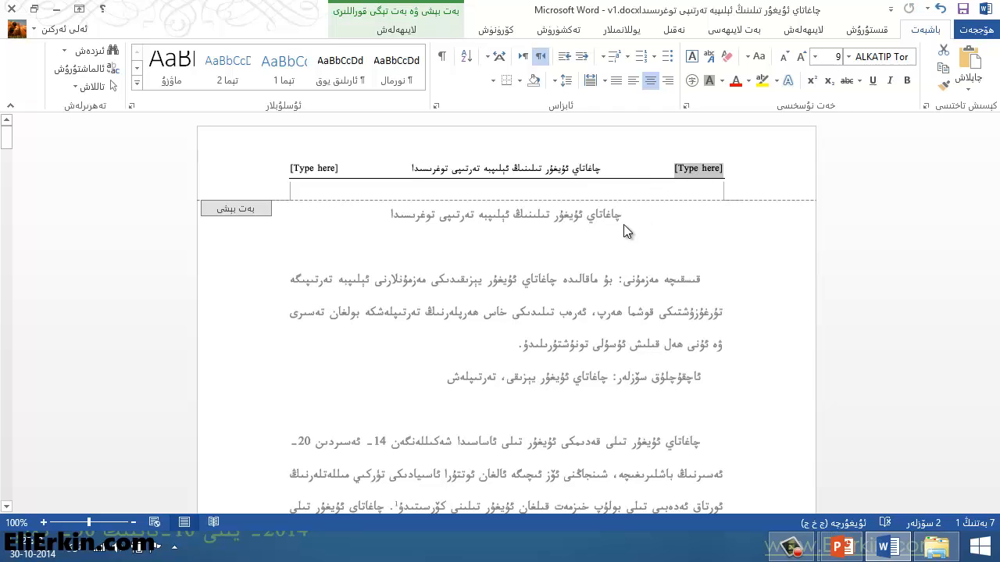
type("2014")
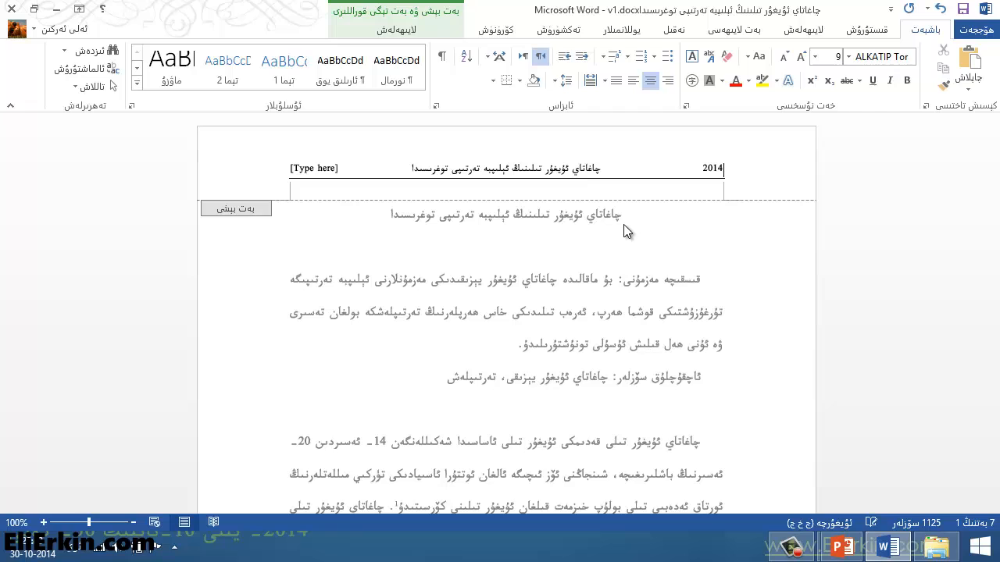
left_click(307, 172)
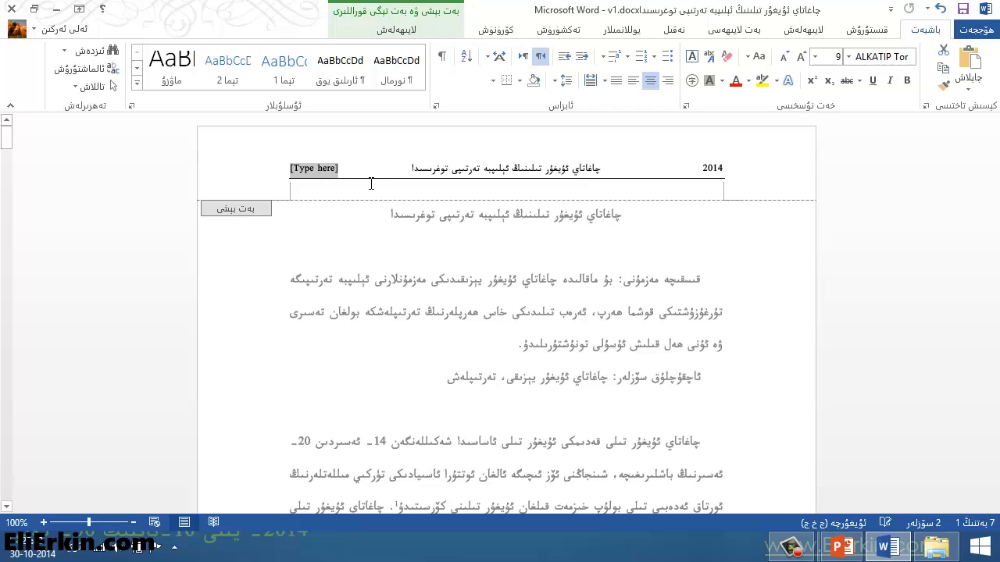
type("ئەلى ئ")
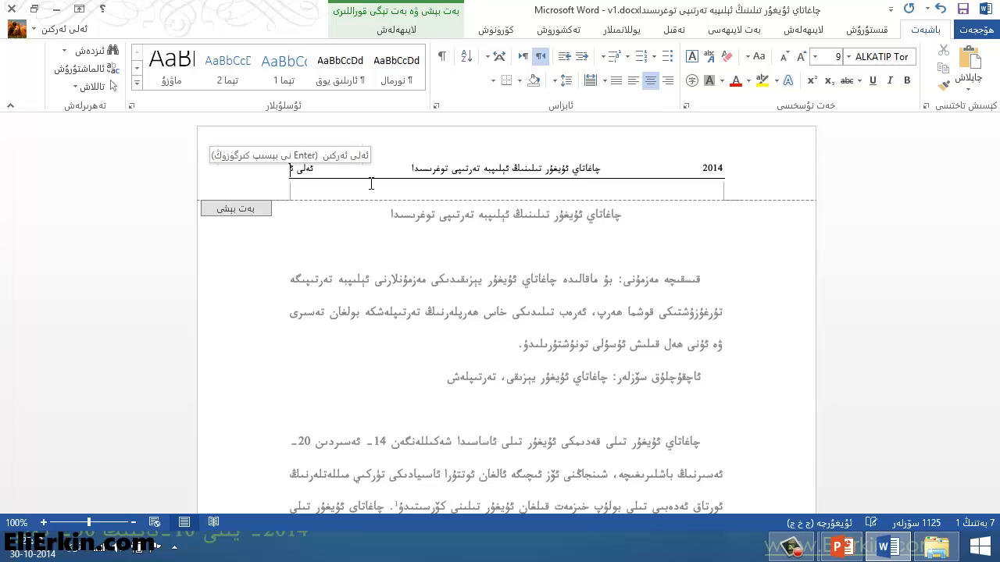
type("ەركىن")
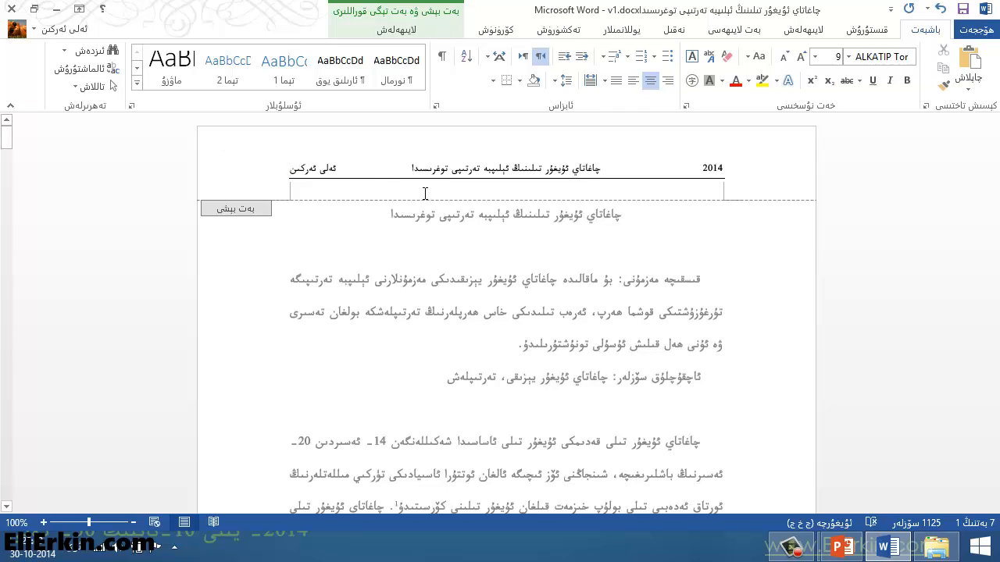
double_click(476, 248)
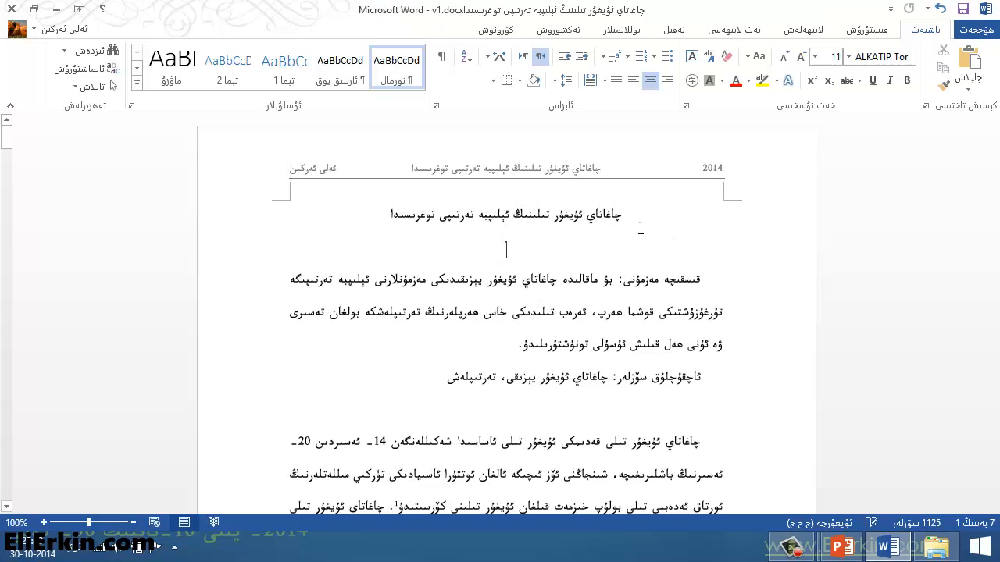
Step: Check the header at the start of the document and on the following pages
left_click(578, 311)
scroll(554, 295, "down", 5)
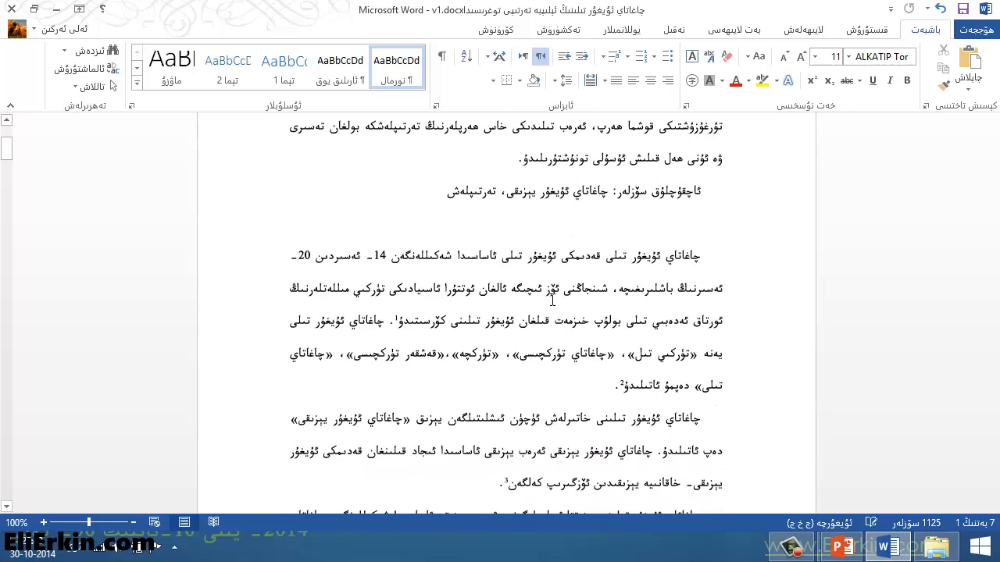
scroll(554, 296, "up", 5)
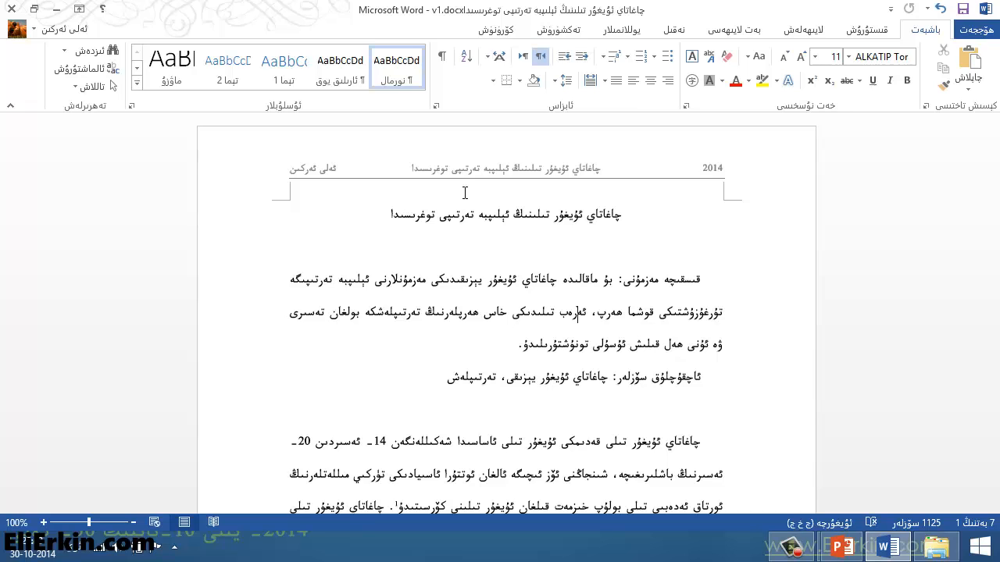
scroll(500, 211, "down", 1)
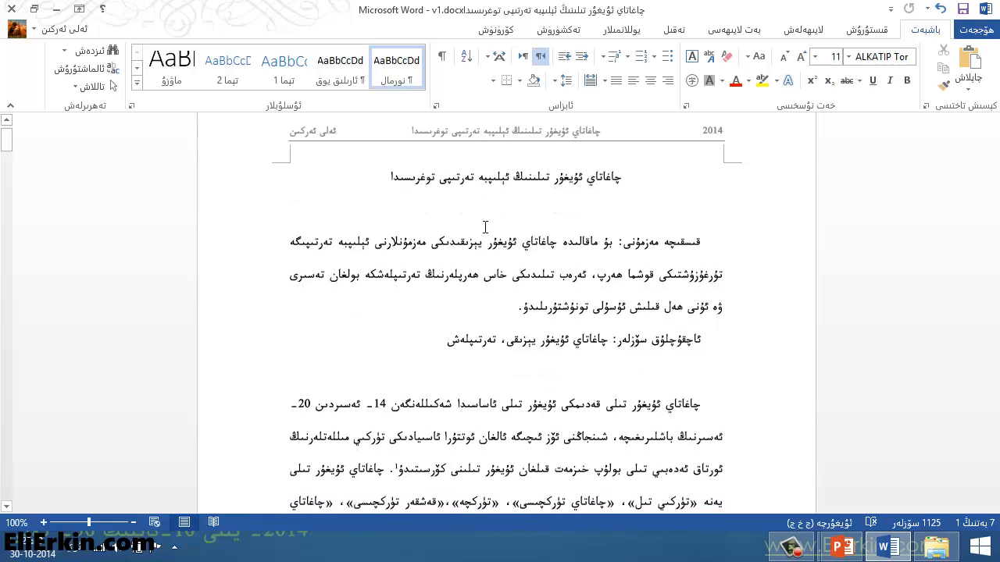
scroll(517, 215, "up", 1)
scroll(524, 188, "down", 20)
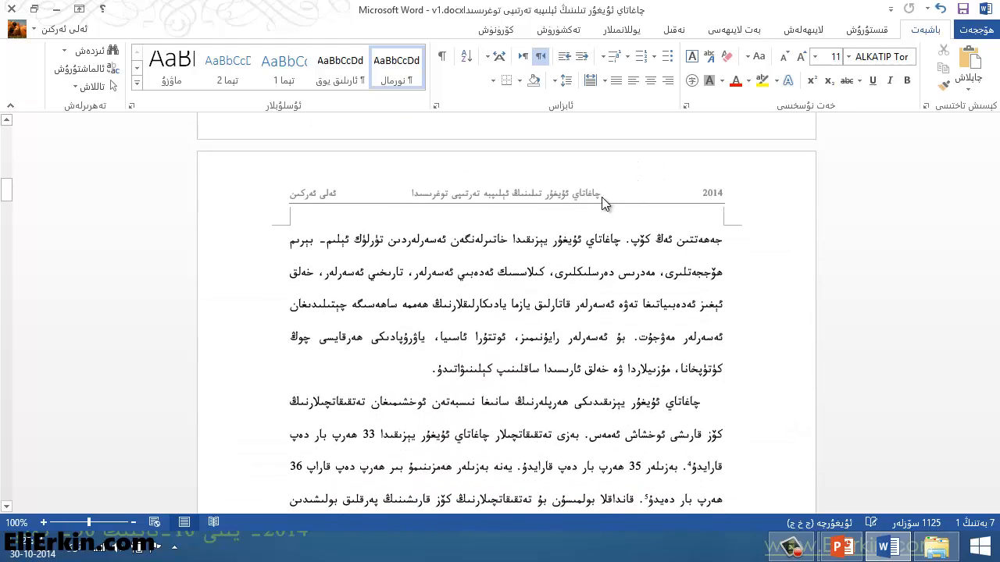
Step: Look through the headers and footers on the following pages and again from the document's start
scroll(543, 283, "down", 6)
scroll(542, 283, "down", 20)
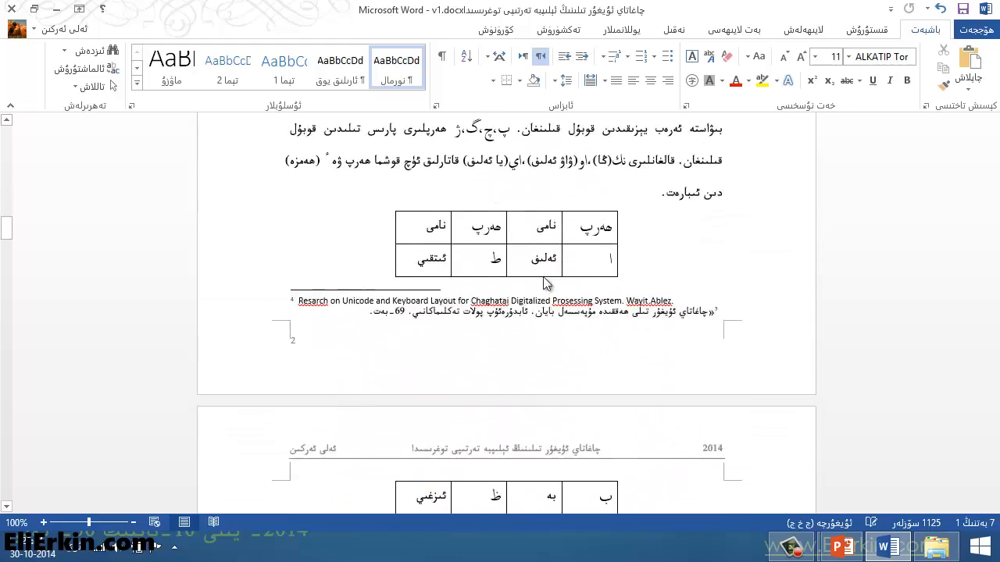
scroll(305, 281, "down", 2)
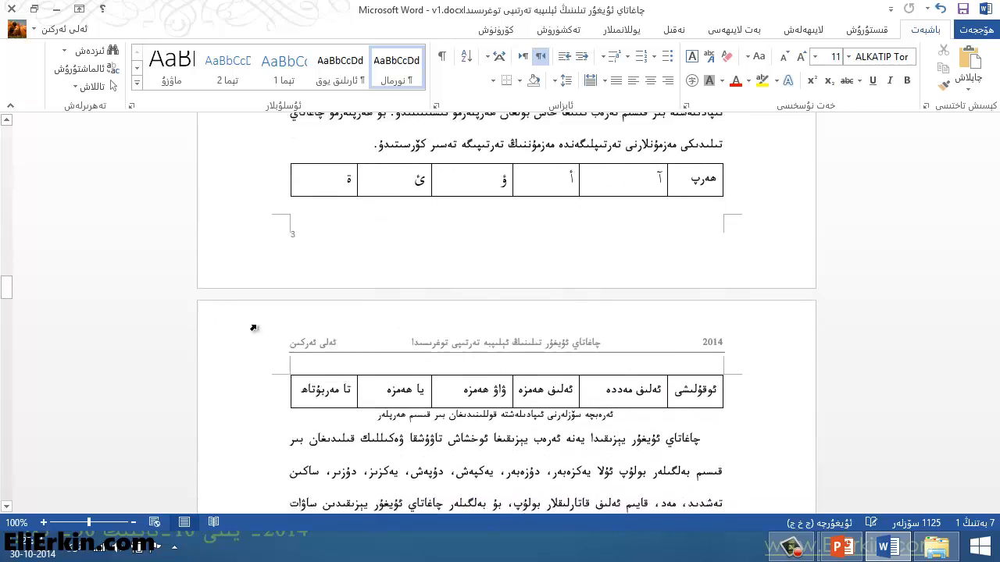
left_click_drag(12, 300, 28, 112)
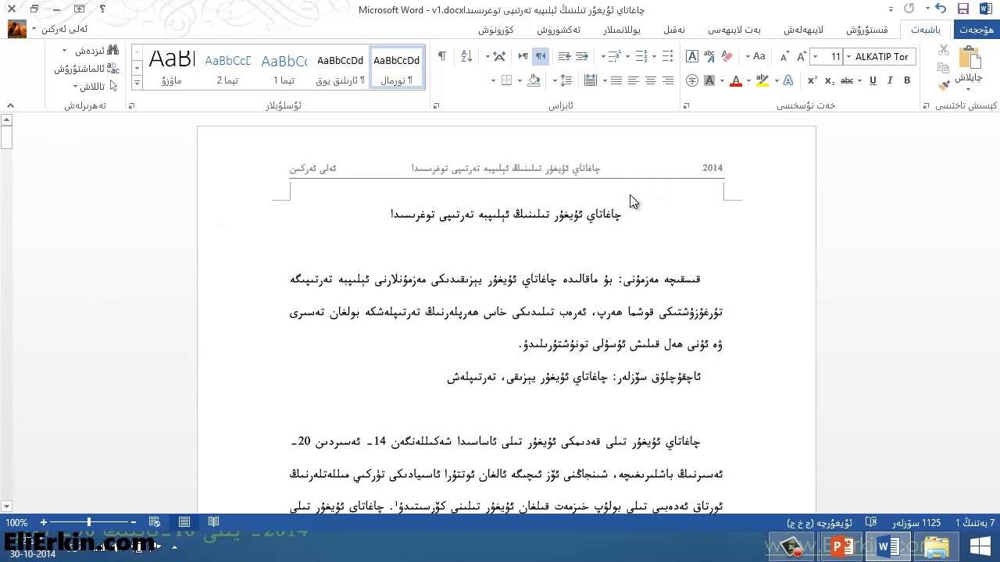
scroll(647, 236, "down", 12)
scroll(647, 237, "down", 3)
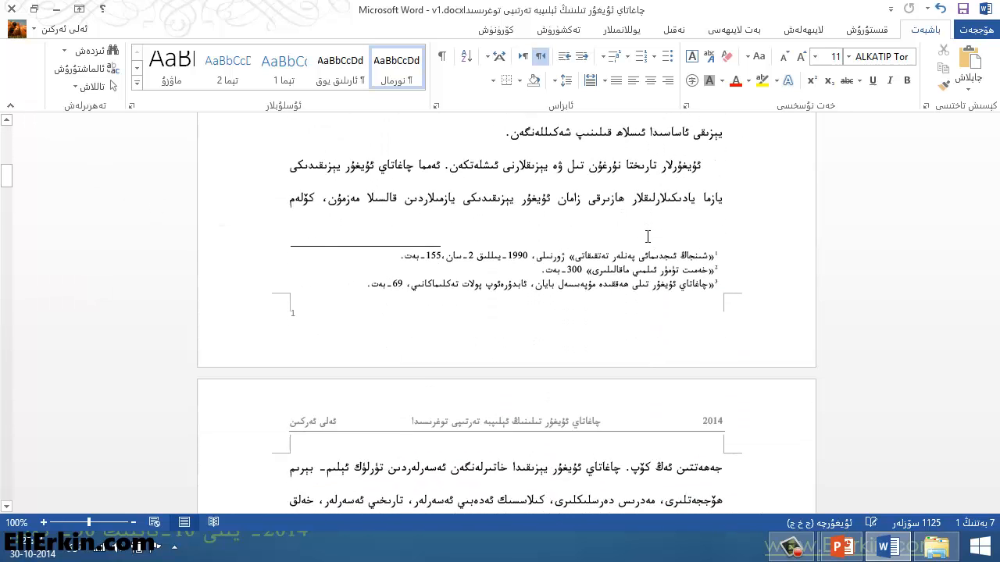
Step: Open the footer of the first page, delete its existing page number and close the footer
double_click(549, 341)
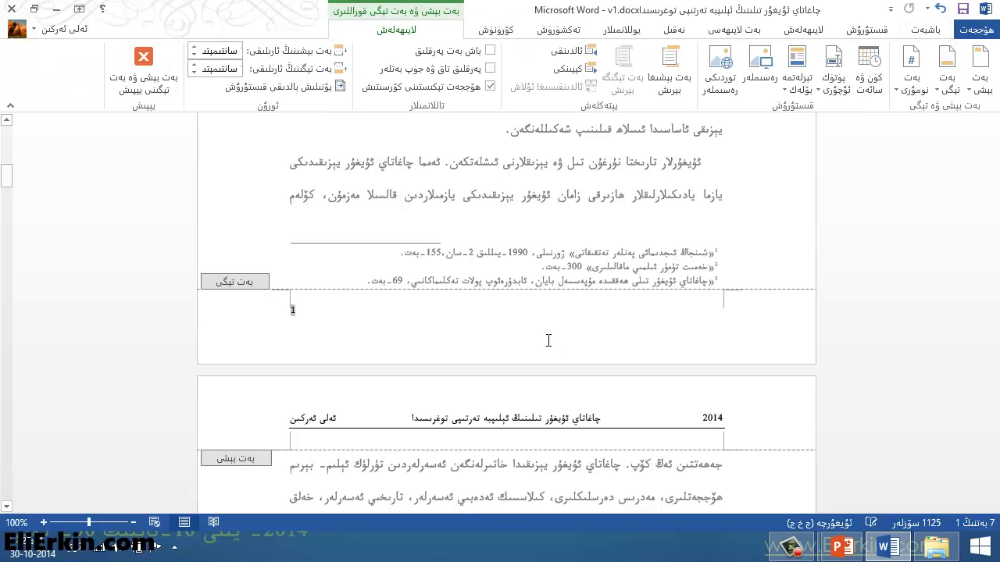
key("alt+shift")
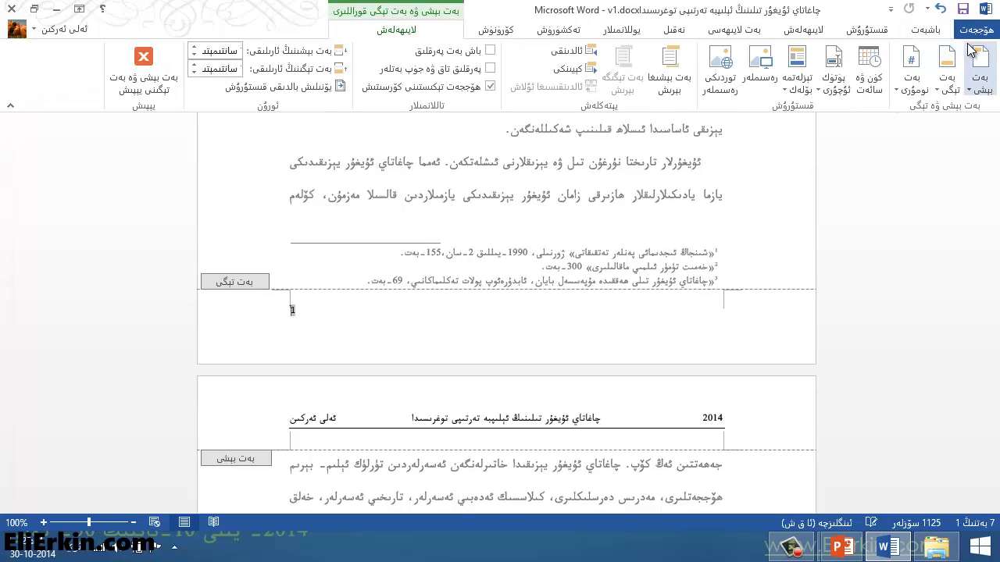
left_click(879, 31)
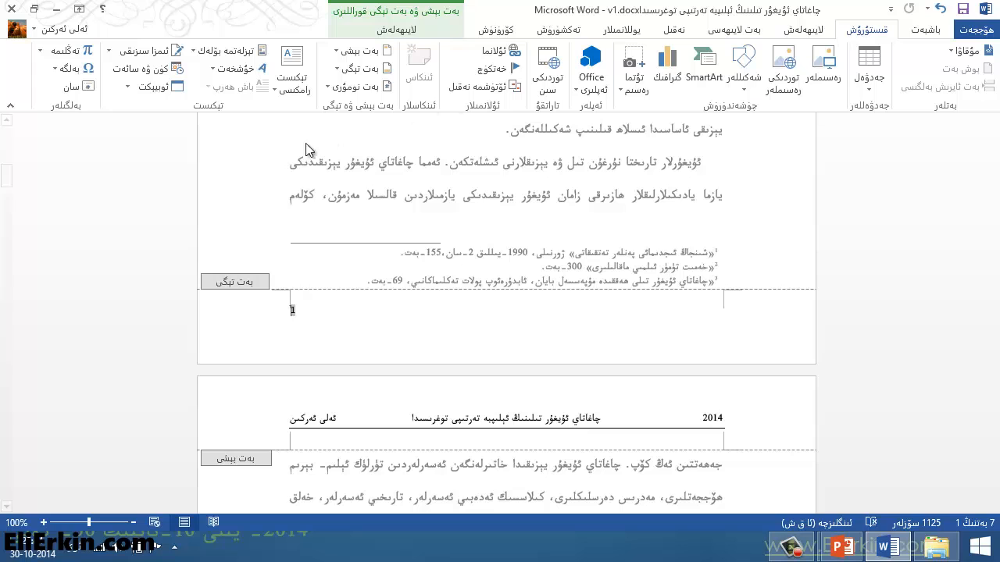
left_click(334, 70)
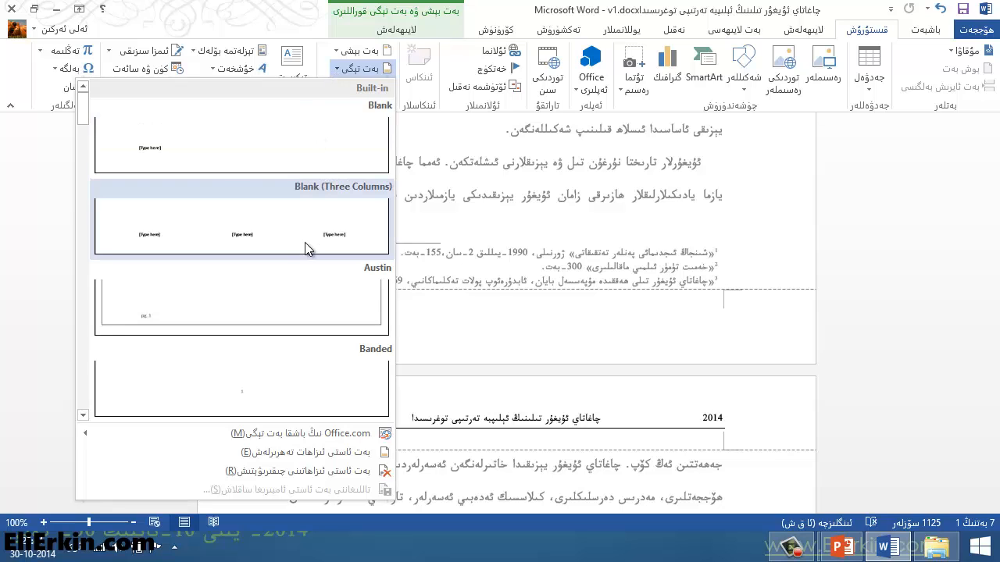
left_click(260, 149)
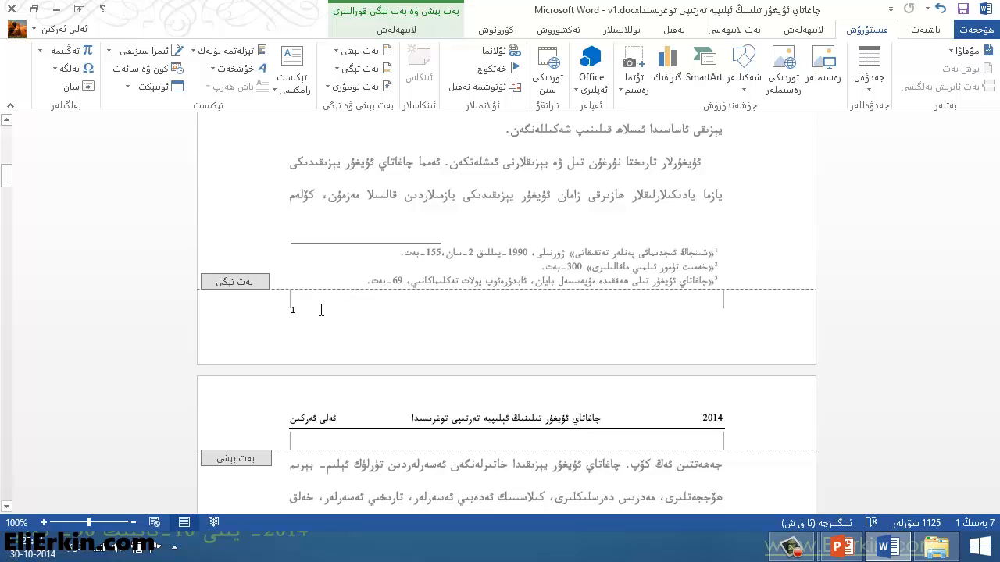
key("Delete")
double_click(612, 208)
Step: Check the footer area at the bottom of the document's last pages
scroll(508, 336, "down", 20)
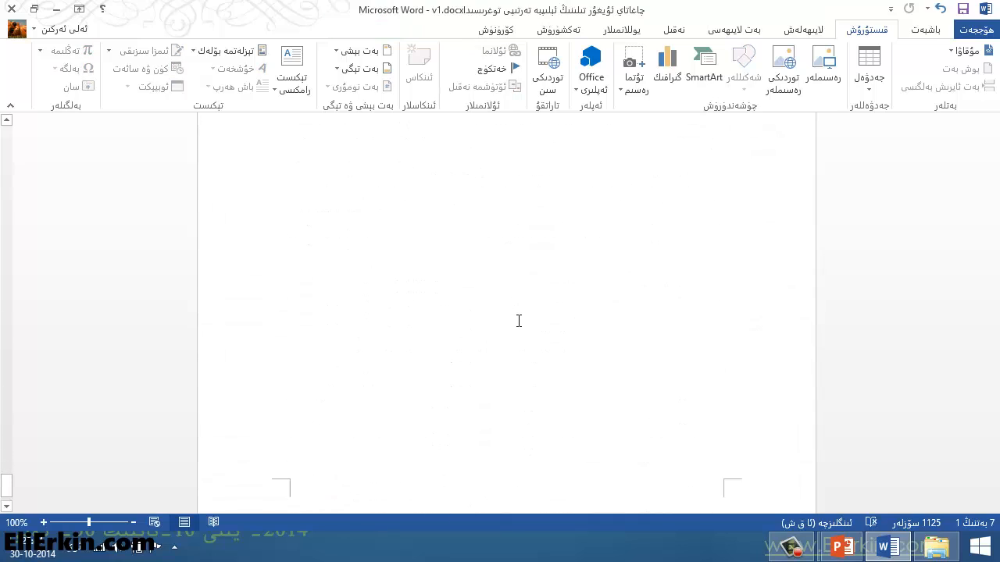
scroll(519, 321, "up", 20)
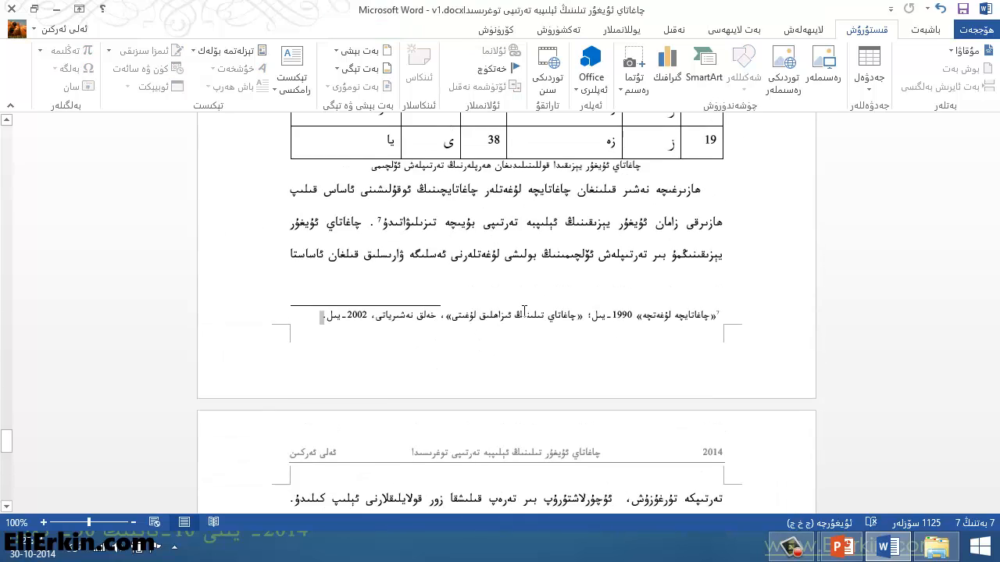
scroll(524, 310, "up", 5)
scroll(525, 310, "down", 5)
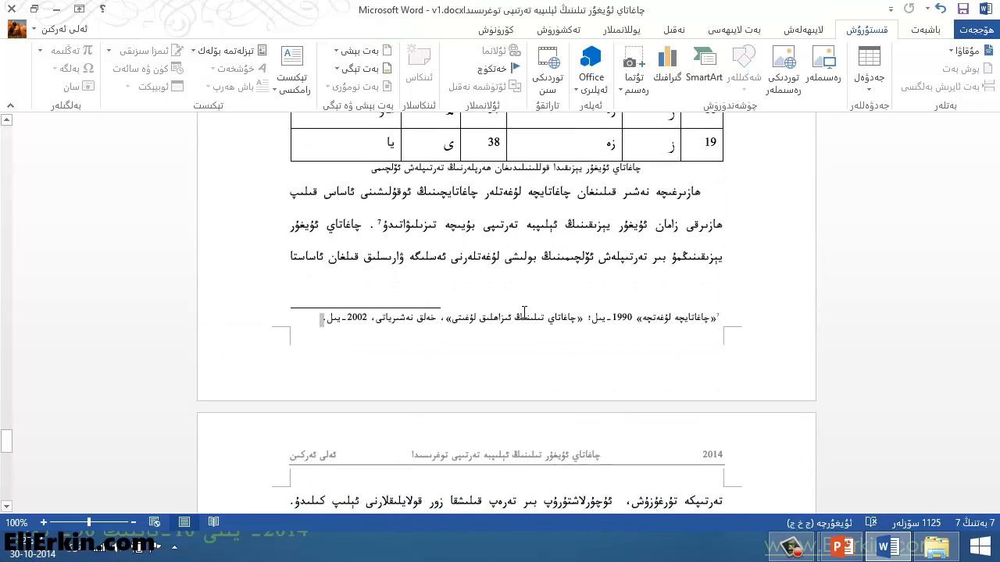
Step: Insert a page number at the bottom of the page in the Plain Number 1 style
double_click(341, 367)
double_click(460, 272)
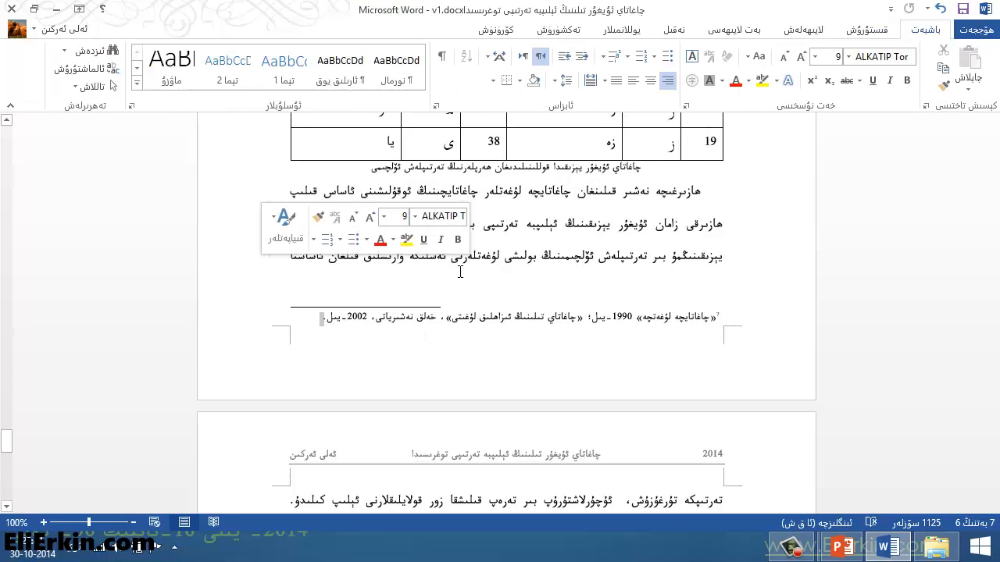
left_click(871, 29)
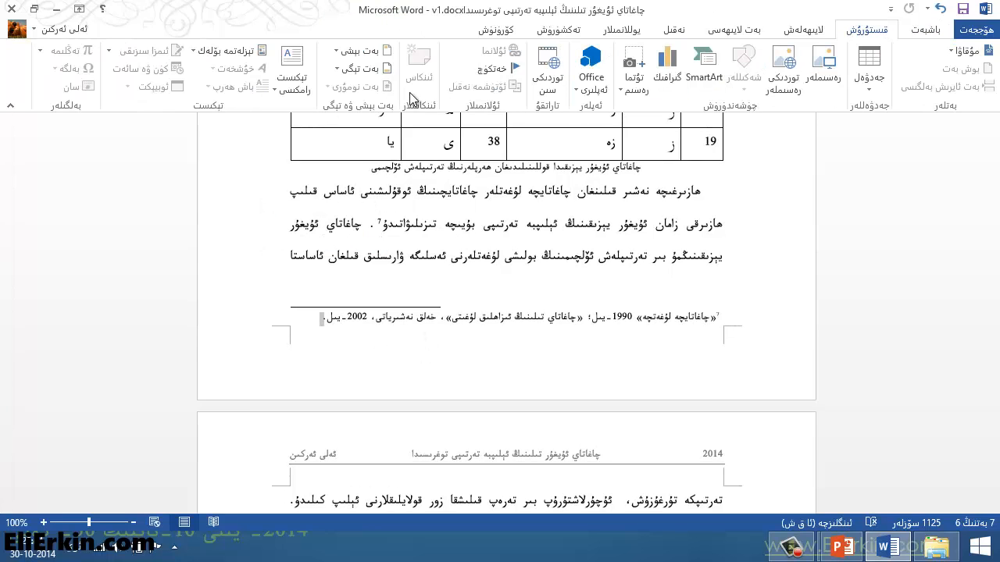
left_click(458, 266)
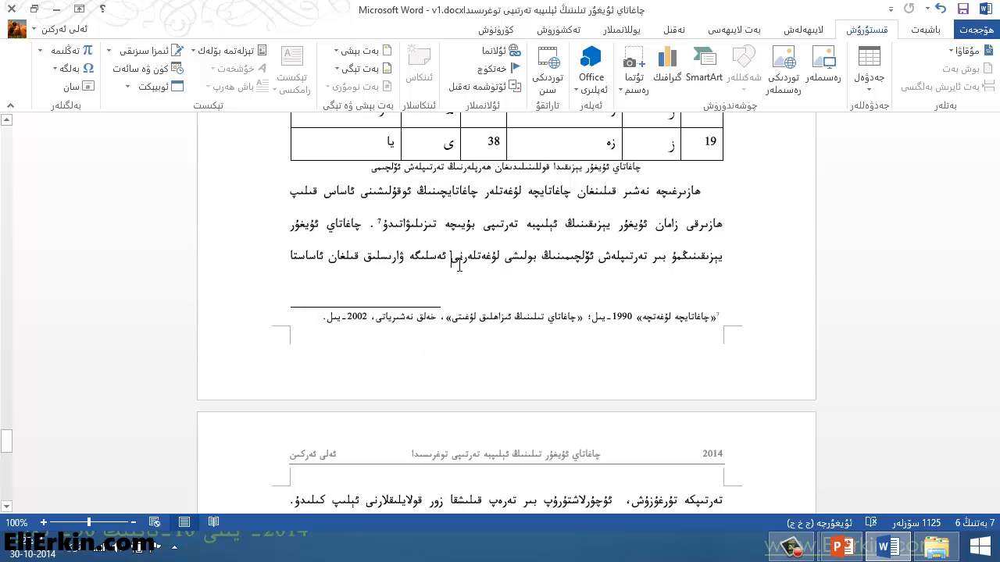
left_click(326, 88)
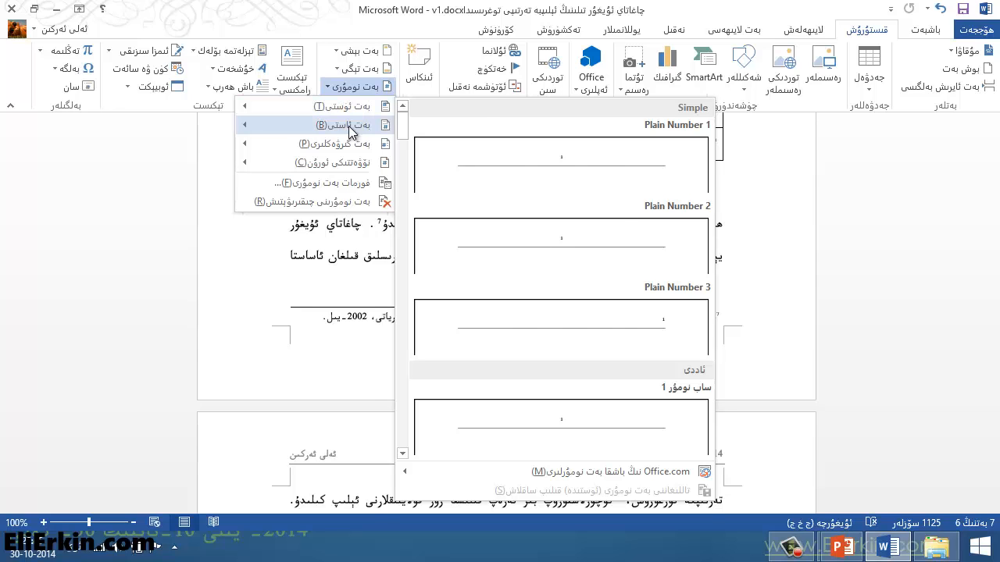
mouse_move(350, 132)
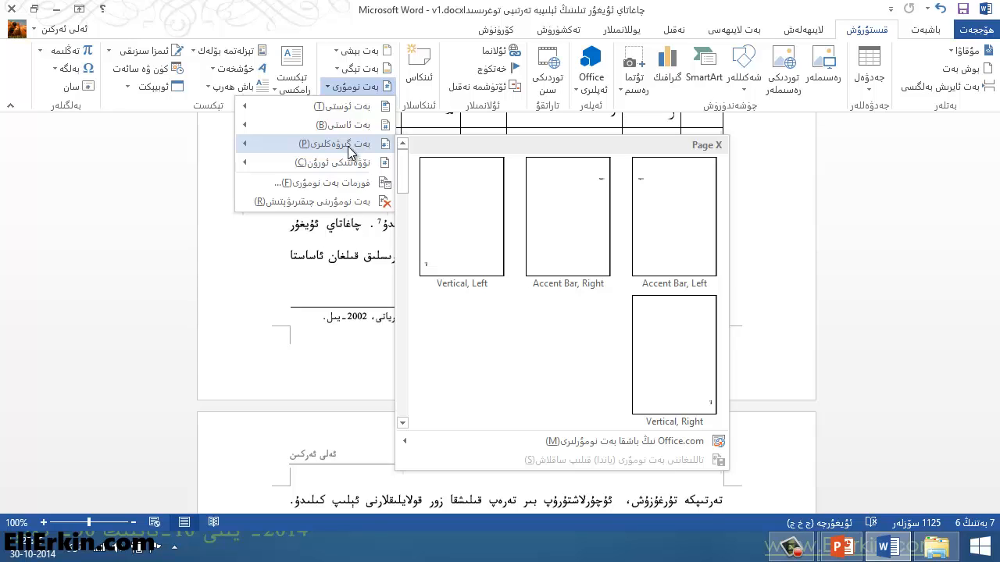
mouse_move(348, 166)
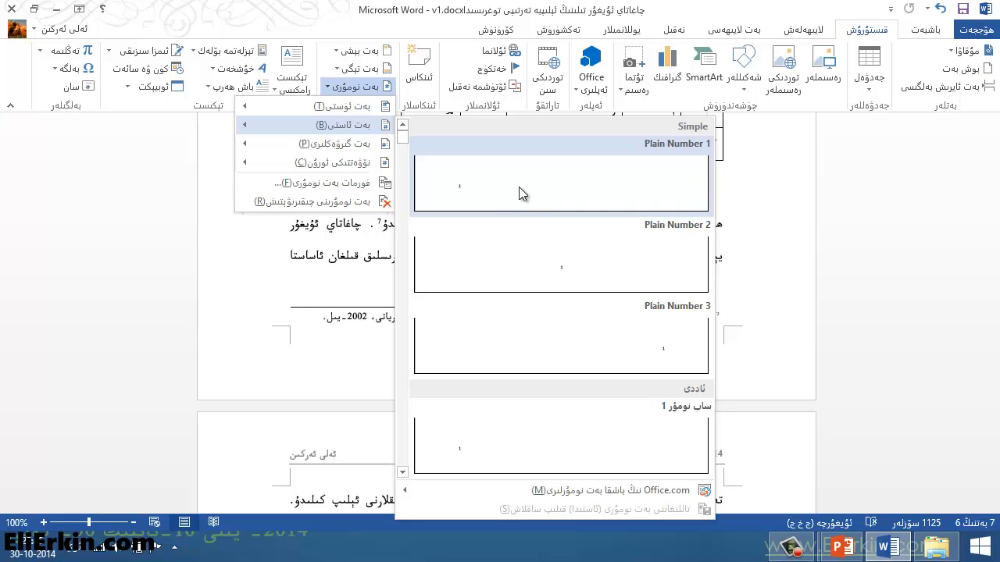
scroll(518, 199, "down", 10)
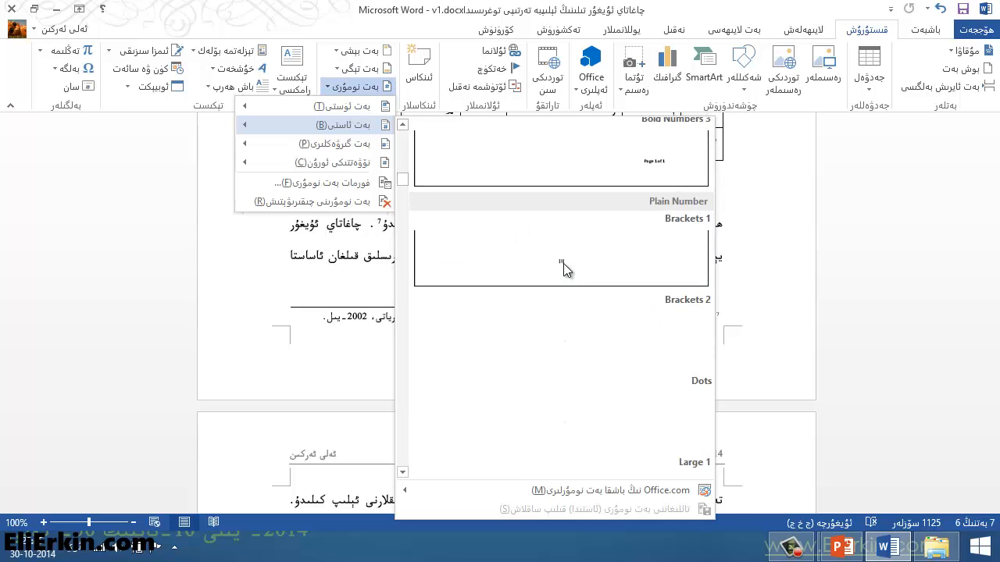
scroll(563, 263, "down", 4)
scroll(520, 290, "down", 5)
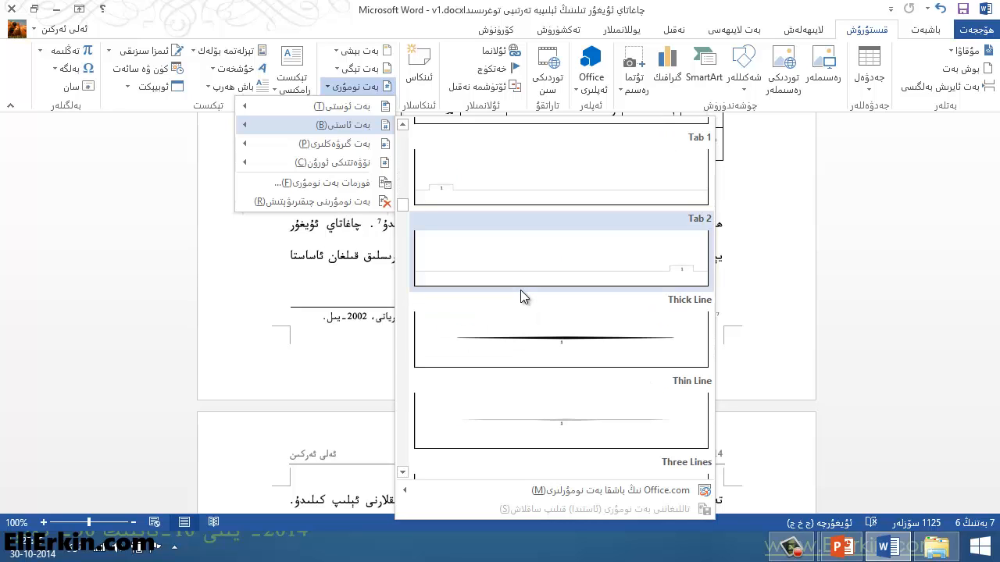
scroll(520, 290, "up", 19)
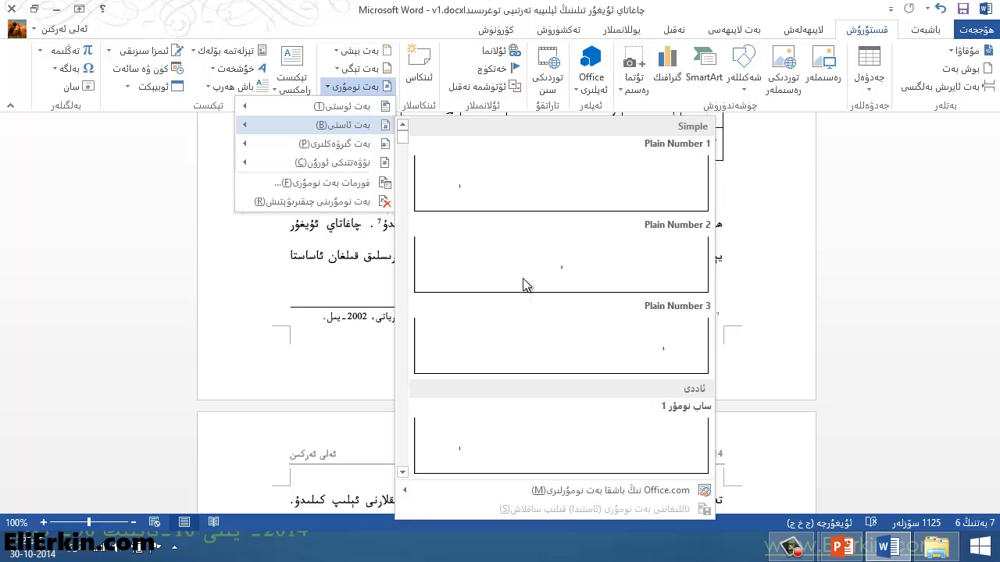
left_click(492, 182)
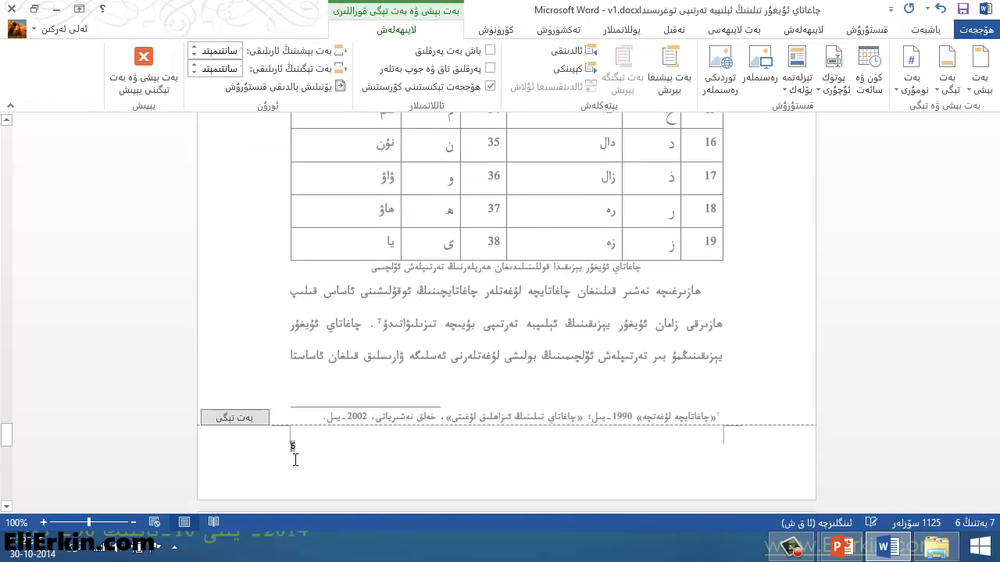
Step: Add "-بەت" after the page number in the footer using the Uyghur keyboard layout
left_click(508, 459)
left_click(350, 444)
left_click(371, 446)
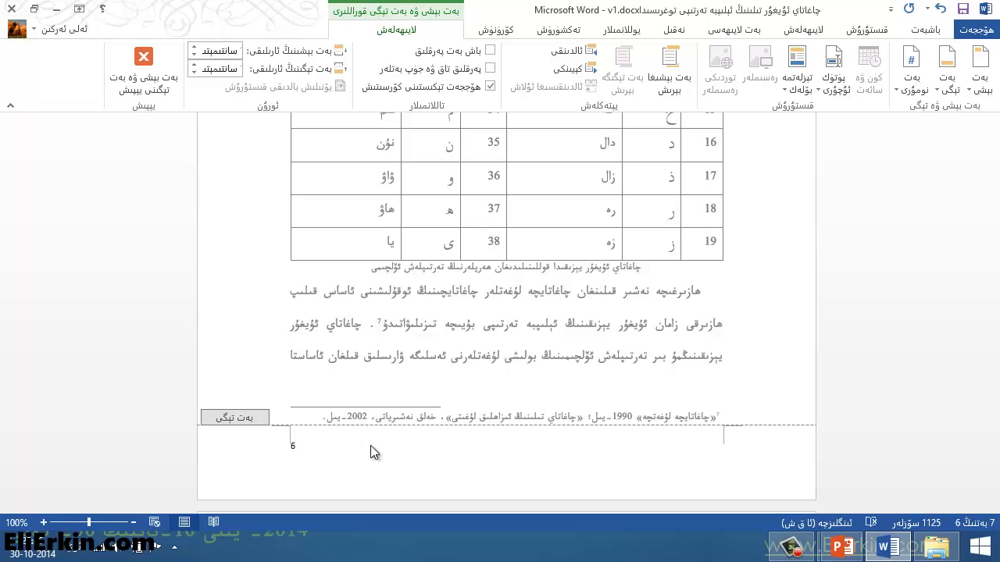
key("alt+shift")
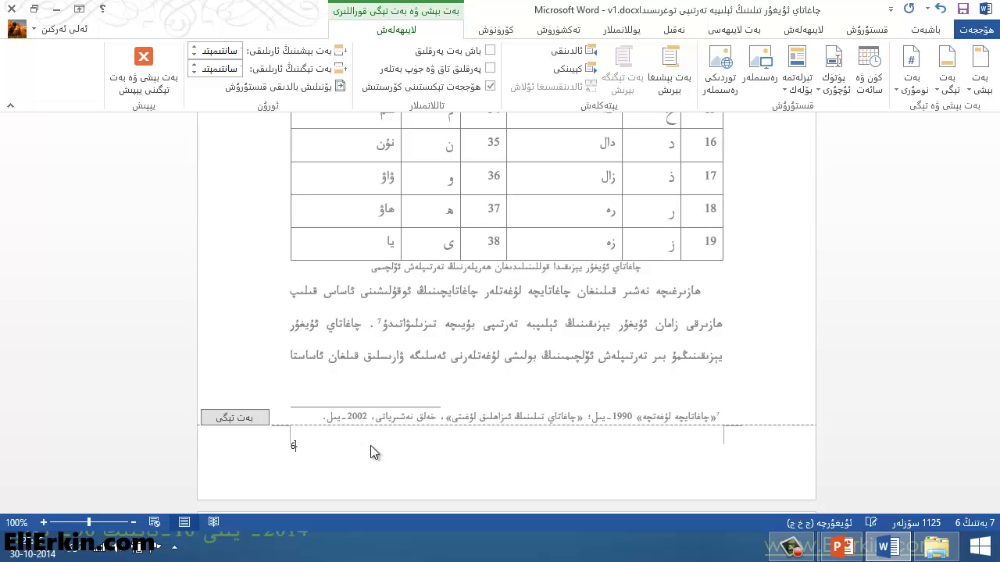
type("بەت")
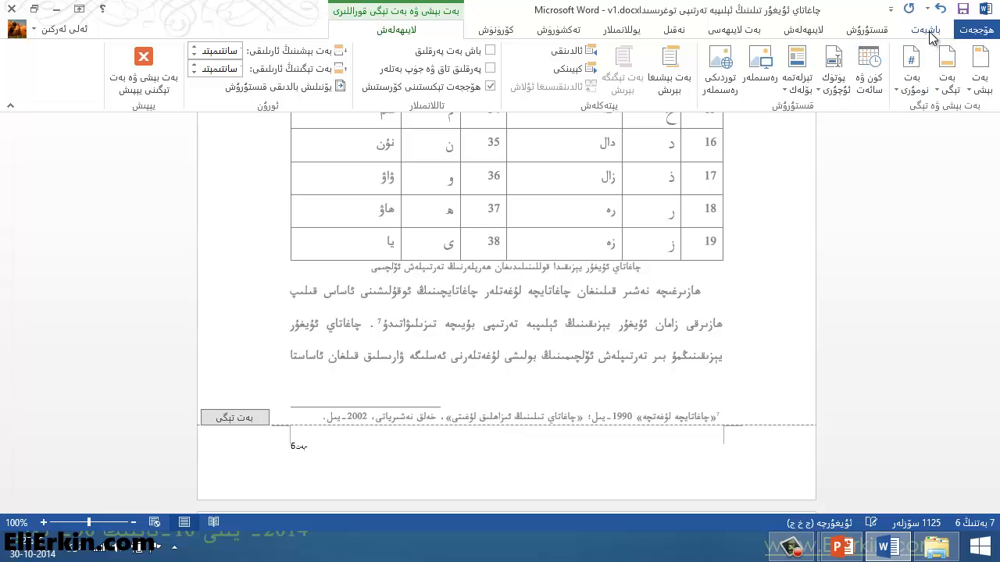
Step: Set the footer line to right-to-left direction and its text to the ALKATIP Tor font, and close the footer
left_click(925, 29)
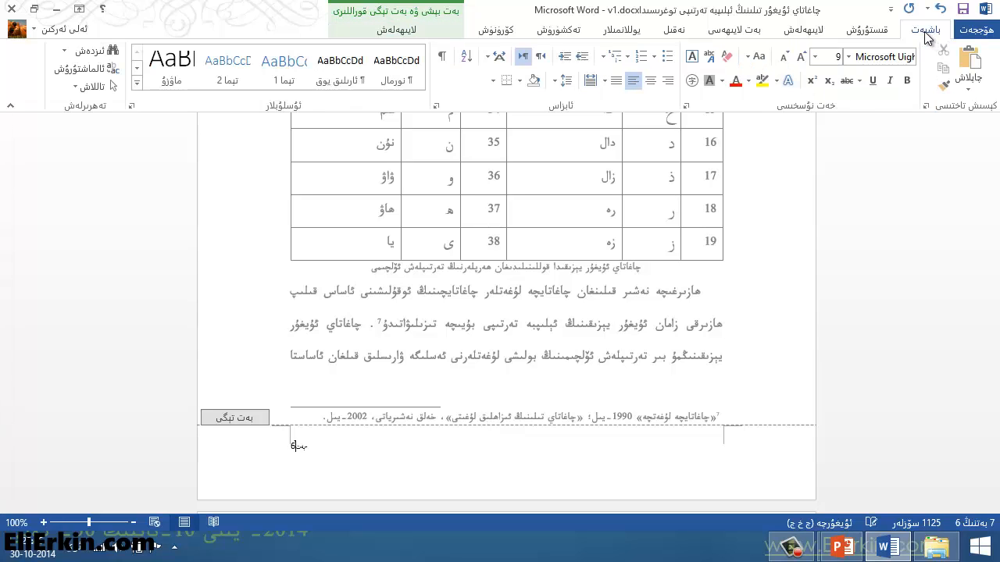
left_click(538, 59)
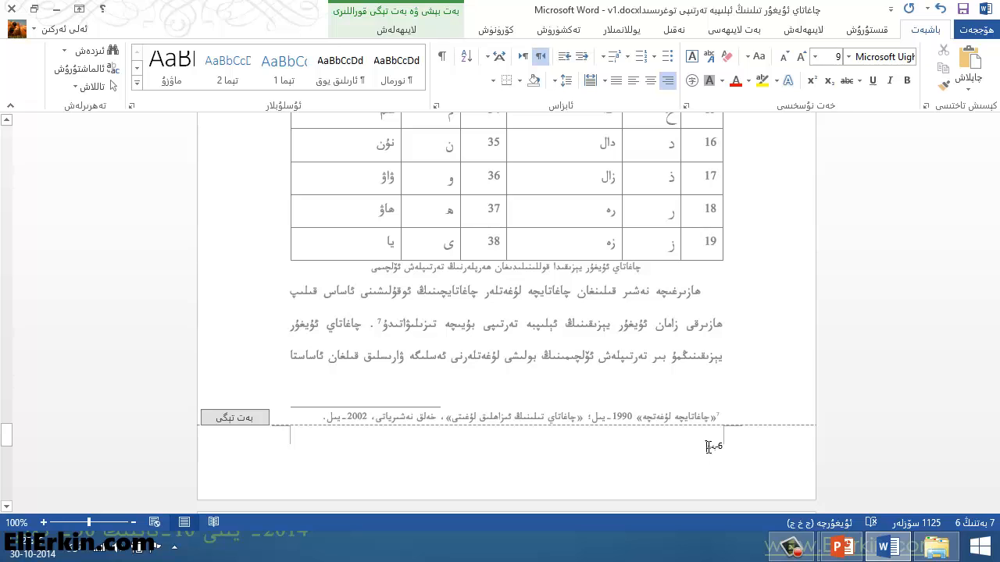
left_click_drag(706, 446, 722, 446)
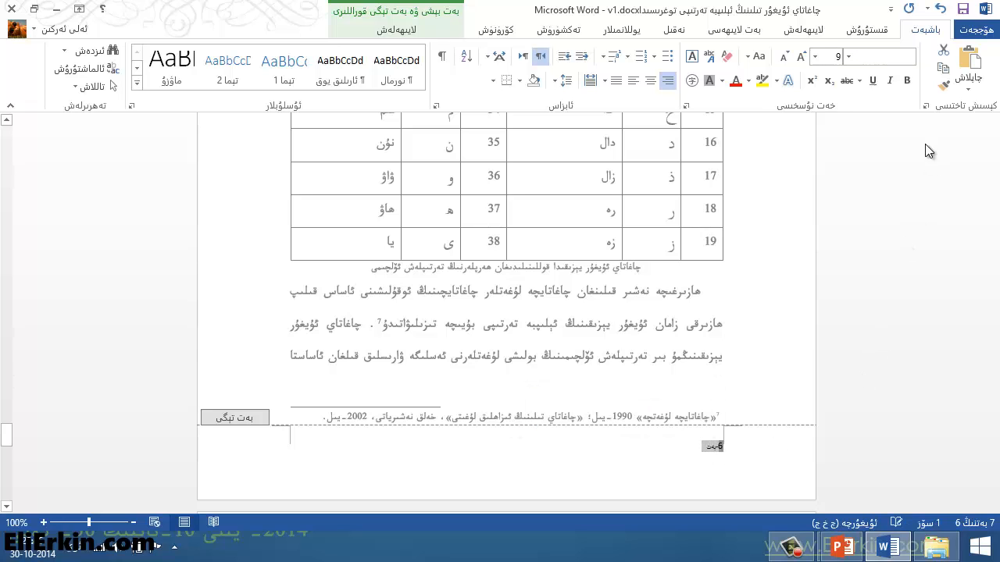
left_click(850, 59)
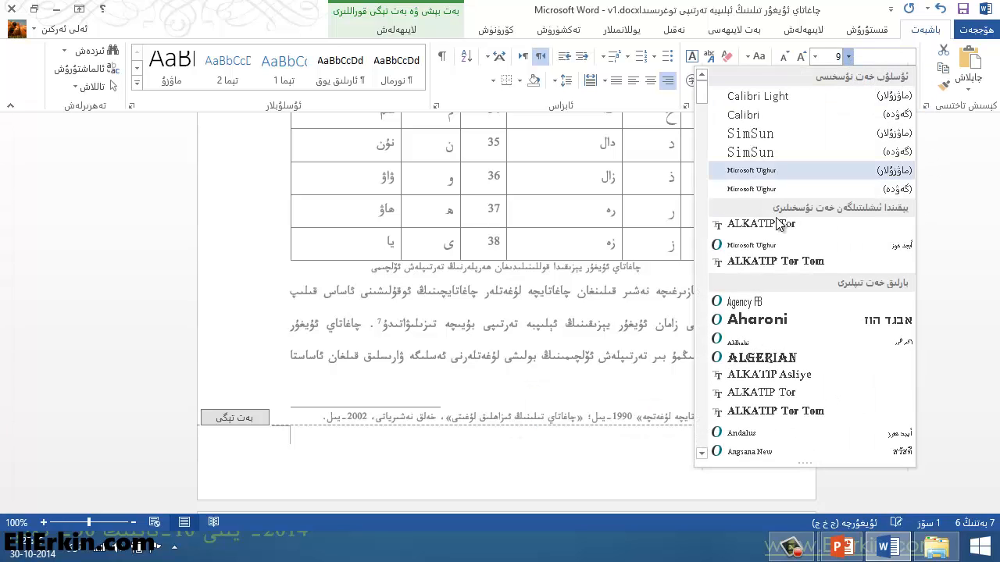
left_click(784, 225)
left_click(717, 447)
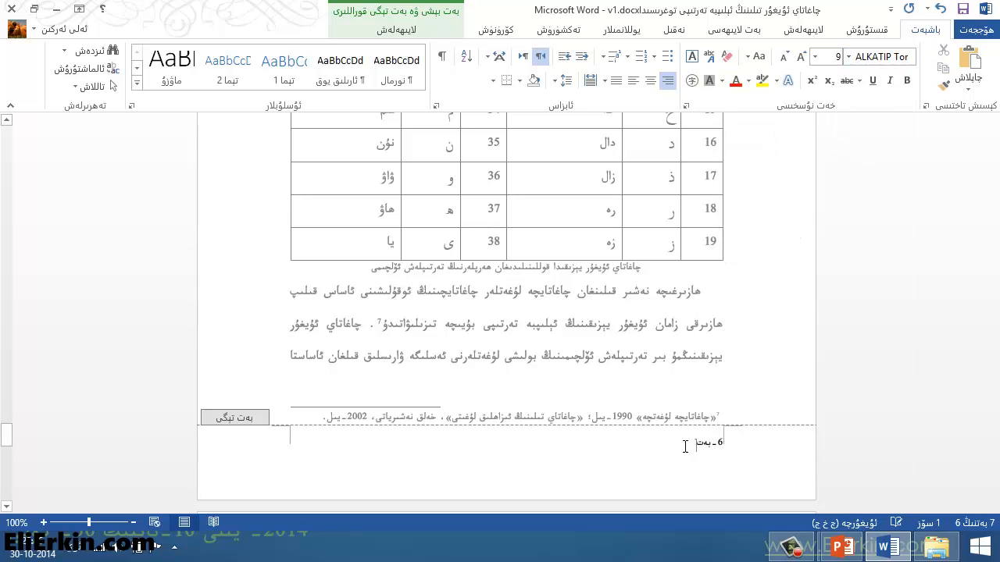
left_click_drag(717, 448, 725, 446)
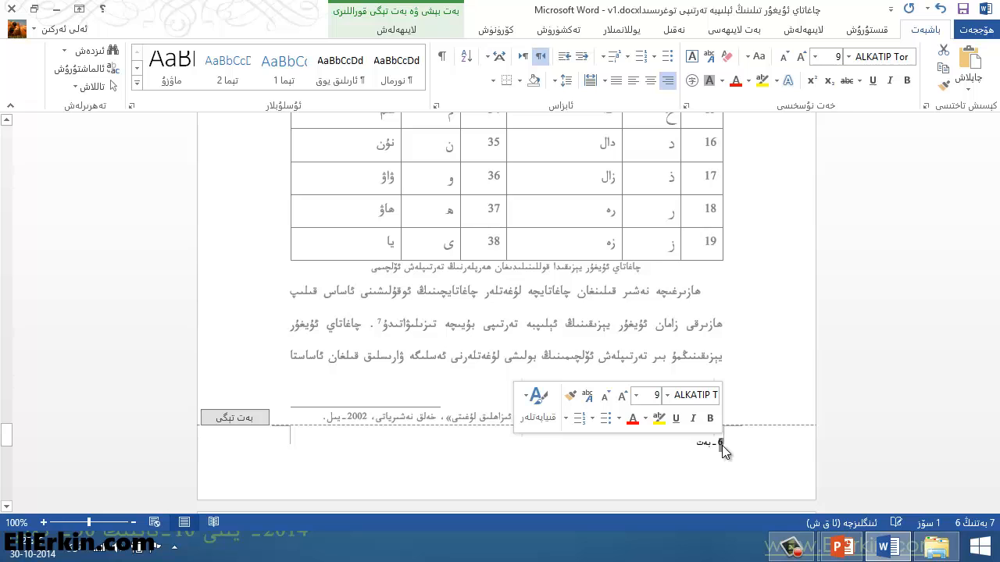
left_click(715, 445)
type("-")
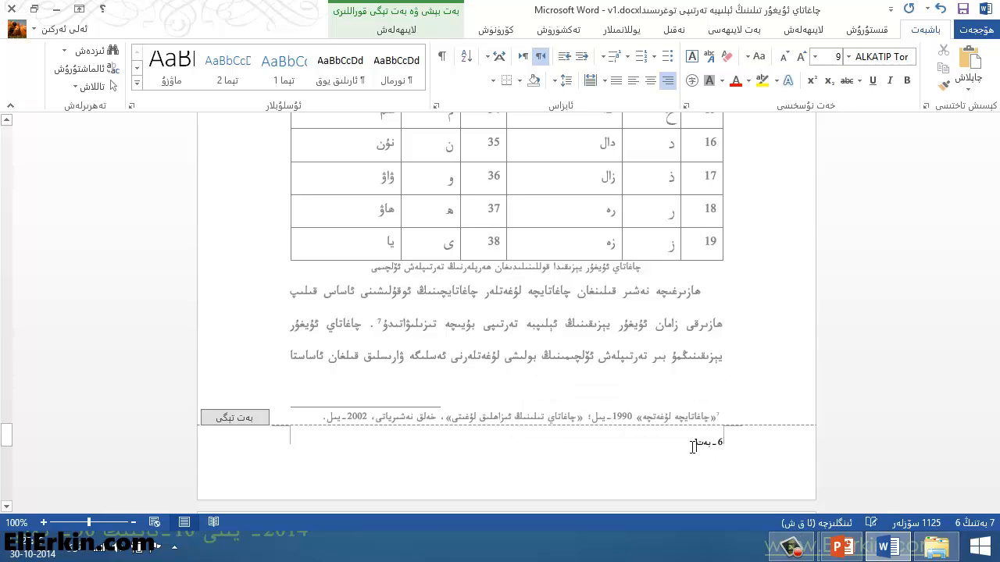
double_click(701, 356)
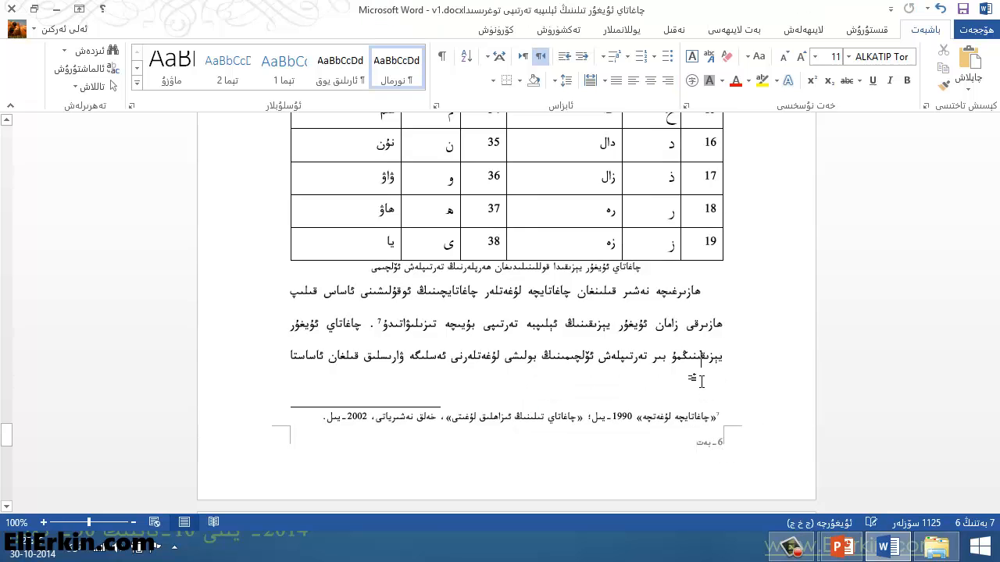
Step: Check the page numbers at the bottom of the preceding pages
scroll(701, 382, "up", 3)
scroll(701, 382, "down", 3)
scroll(702, 402, "up", 10)
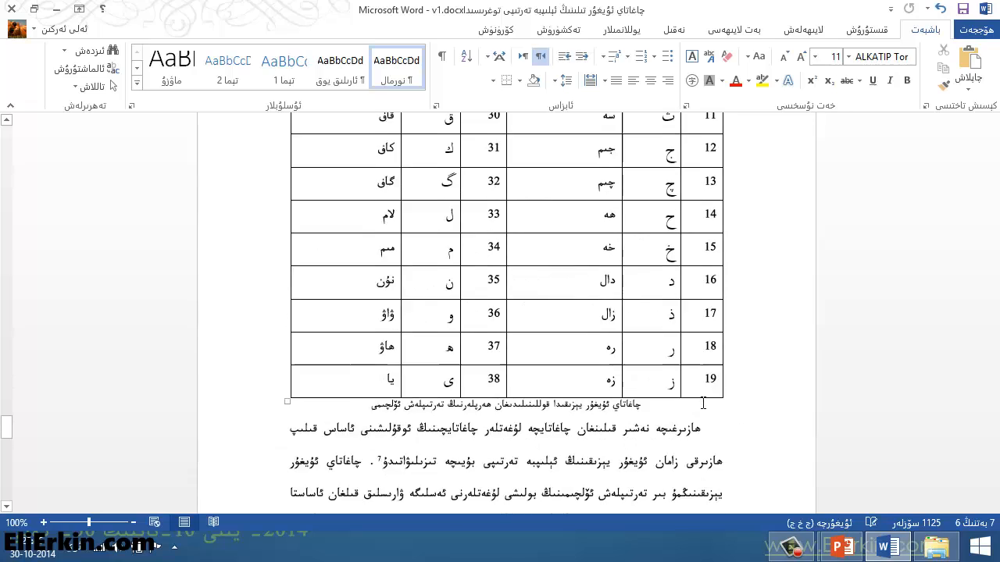
scroll(705, 407, "up", 15)
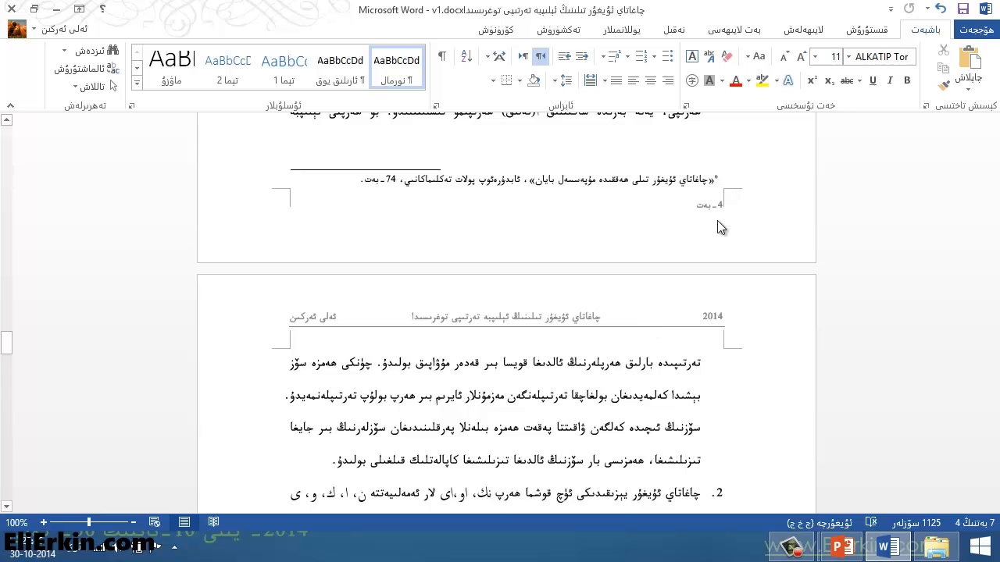
scroll(714, 303, "up", 10)
scroll(713, 303, "up", 10)
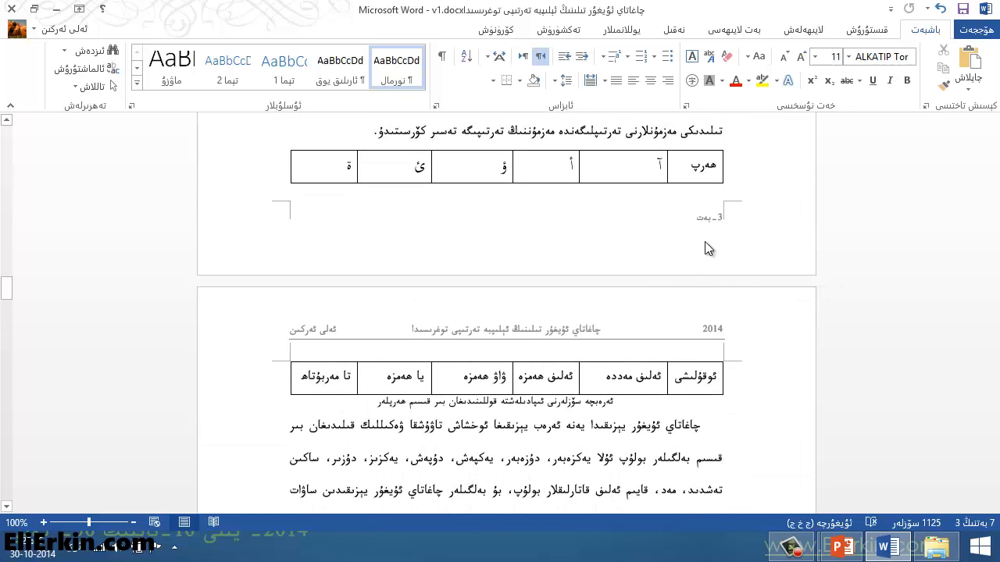
scroll(680, 329, "up", 3)
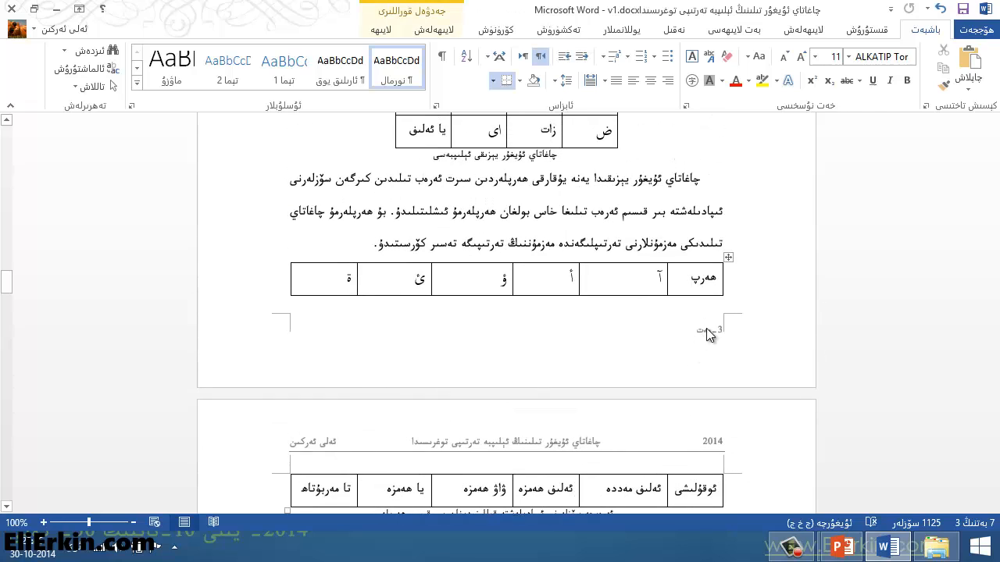
left_click(706, 328)
left_click(701, 334)
left_click(678, 359)
left_click(708, 336)
left_click(430, 29)
left_click(382, 30)
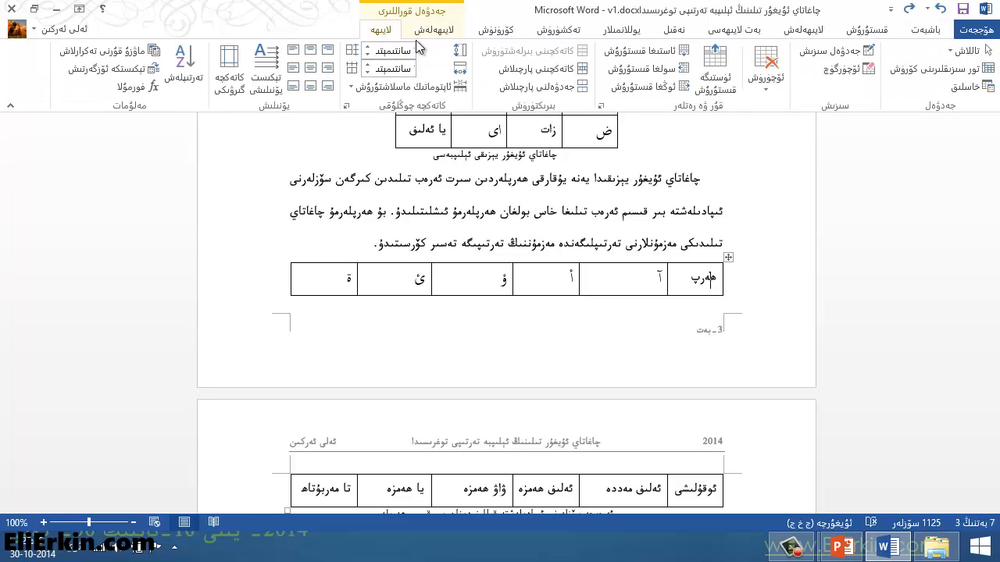
left_click(659, 337)
left_click(688, 371)
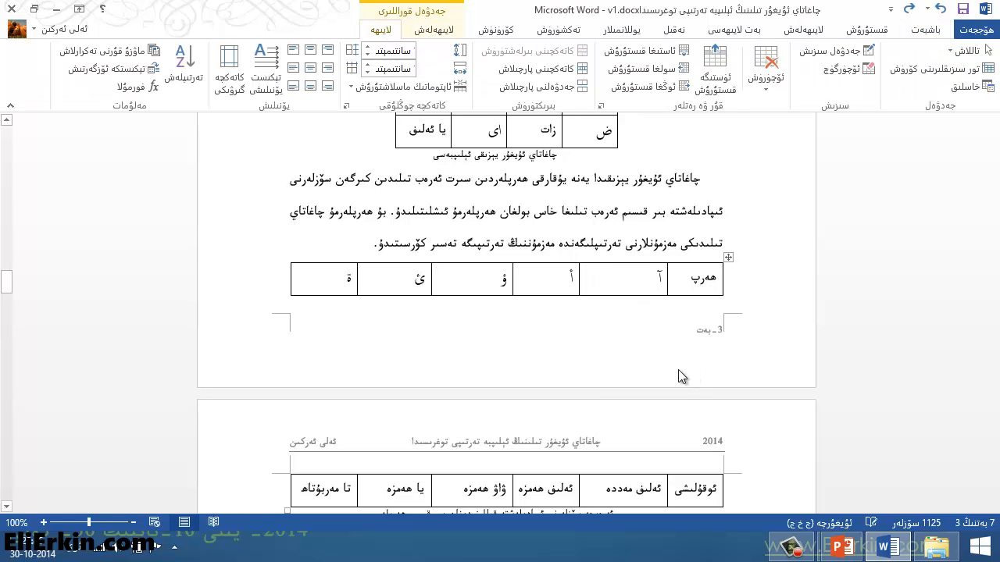
left_click(474, 349)
Step: Move the page number line in the footer to left alignment, and return to the document body
scroll(475, 348, "up", 15)
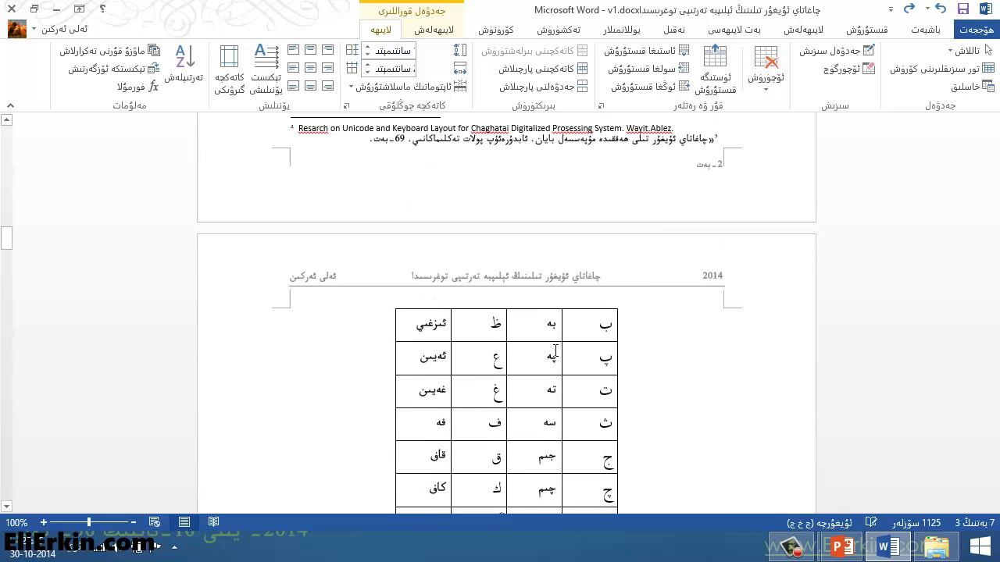
double_click(515, 283)
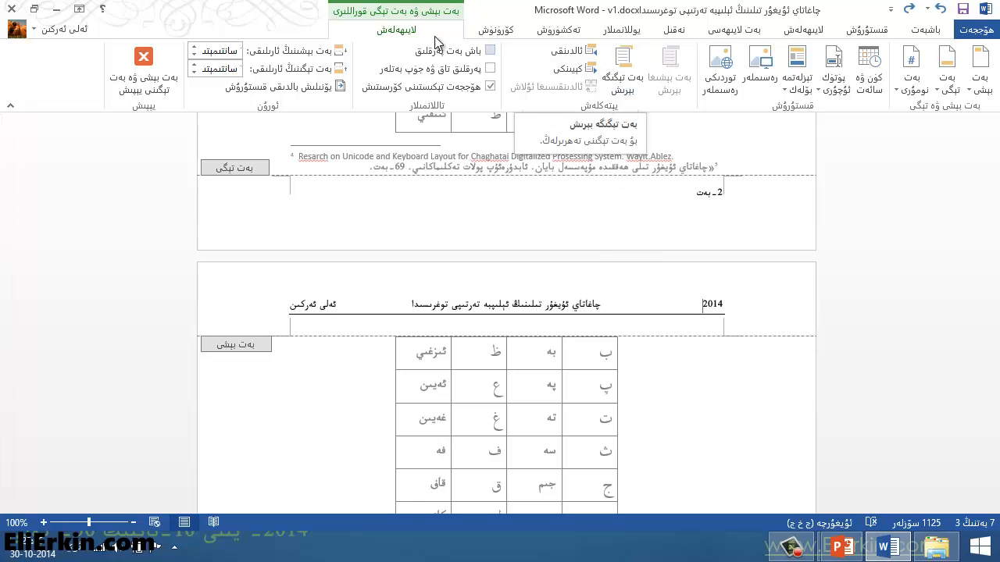
left_click(630, 66)
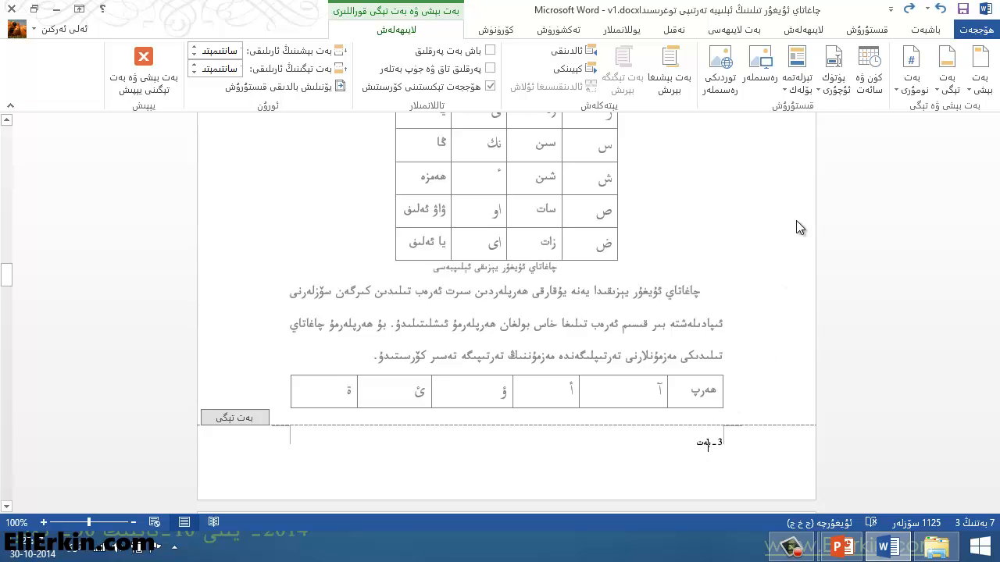
left_click(931, 31)
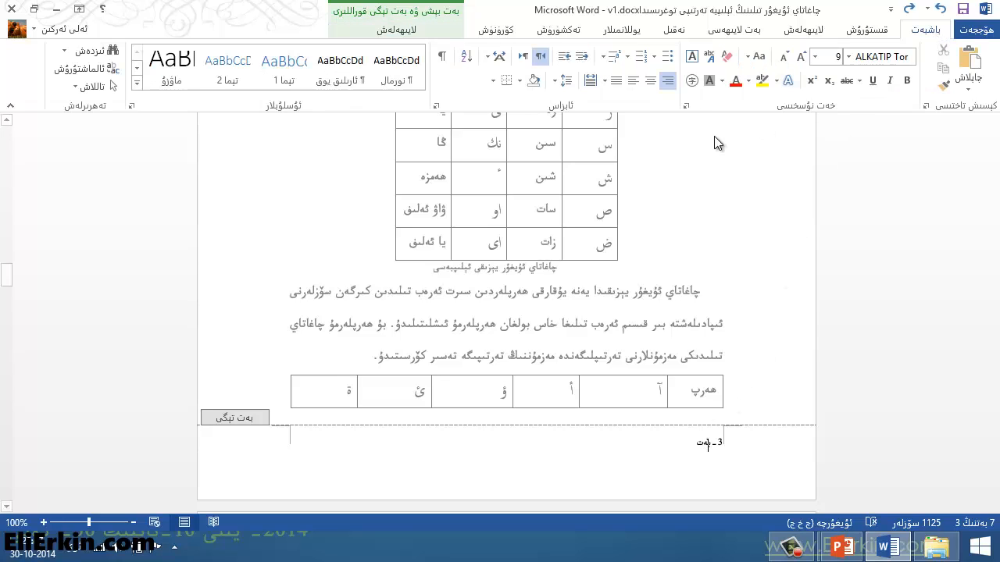
left_click(635, 82)
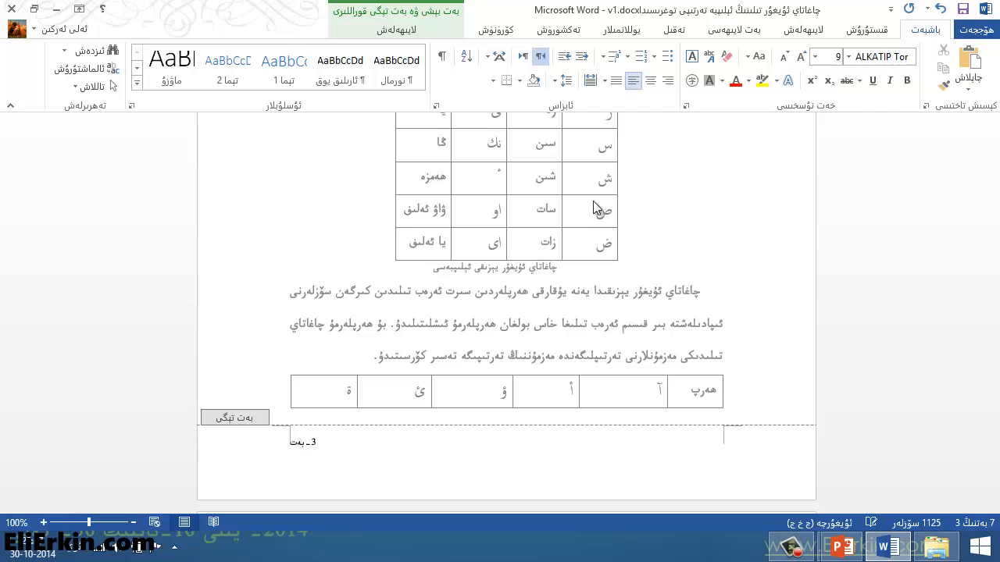
key("alt+shift")
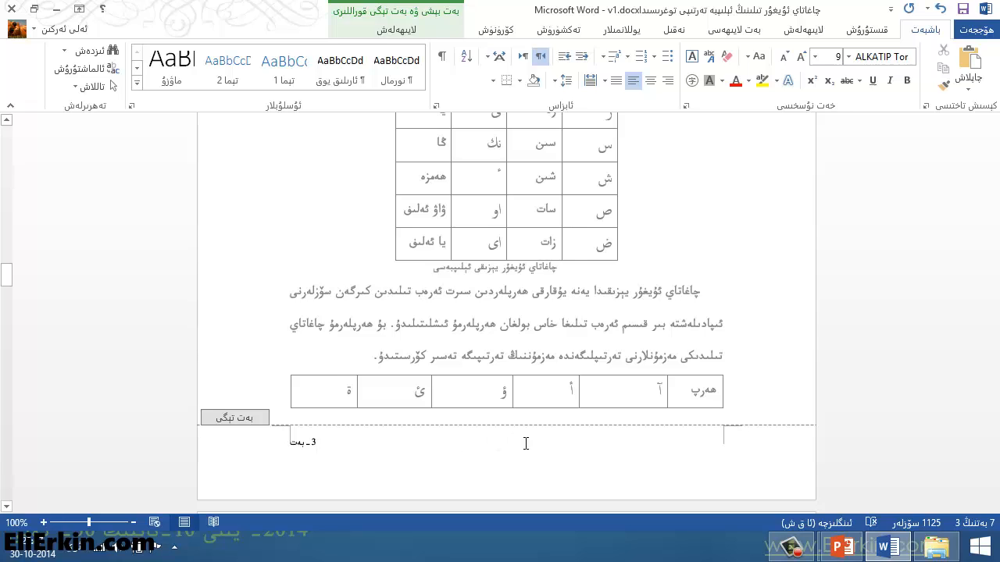
left_click(404, 29)
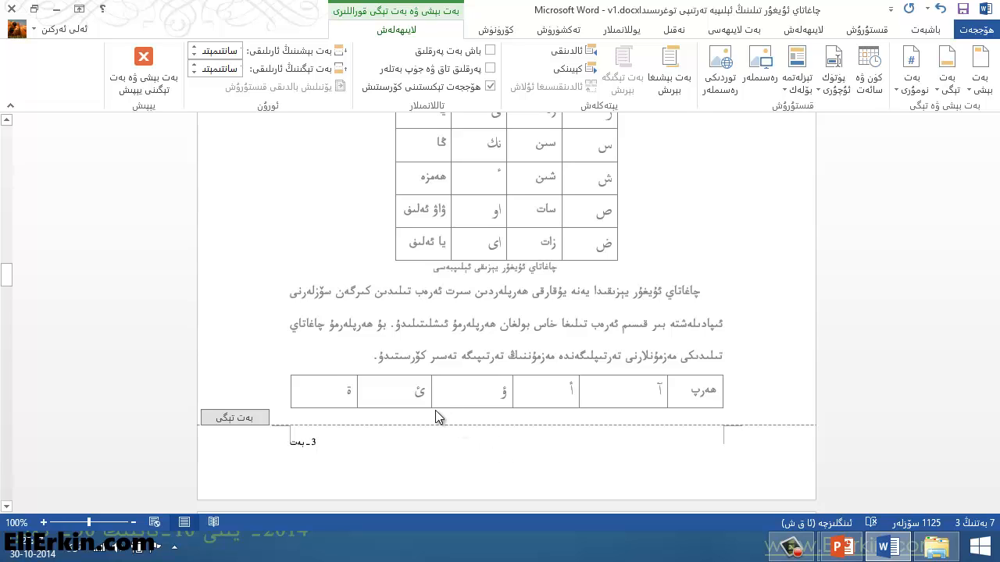
double_click(264, 172)
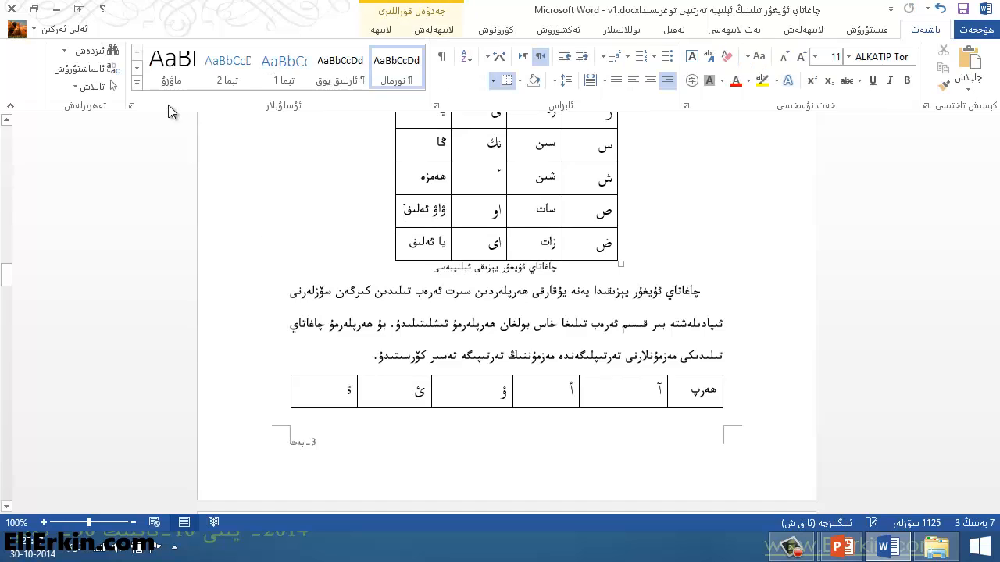
Step: Go back to the first page of the document and check its header
scroll(332, 315, "up", 3)
scroll(332, 314, "up", 5)
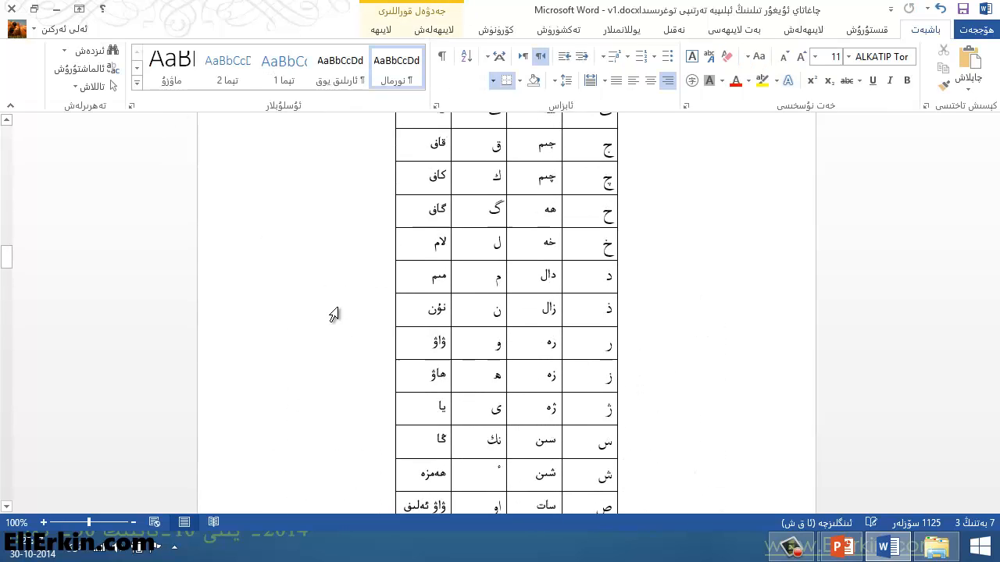
left_click(10, 257)
left_click_drag(9, 253, 5, 127)
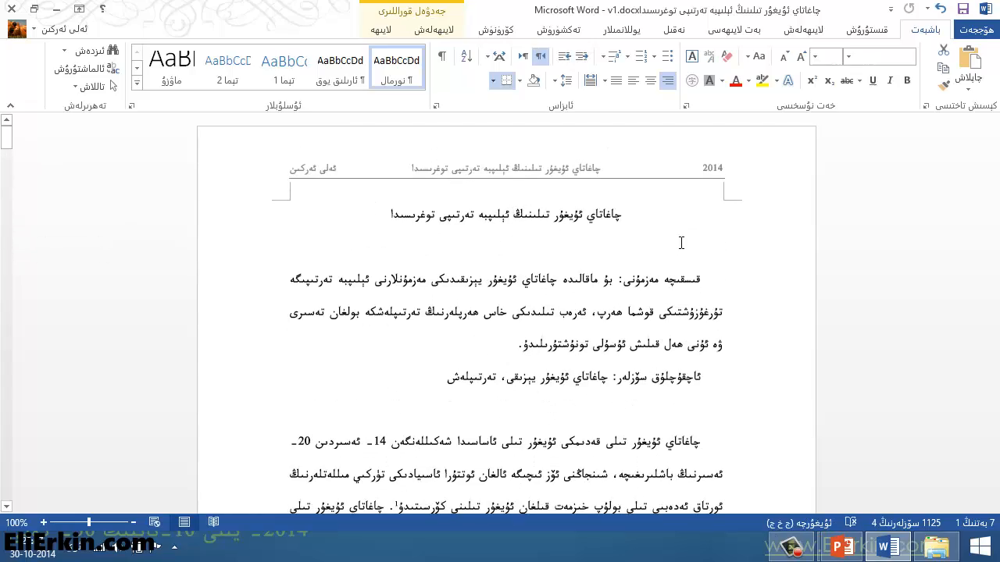